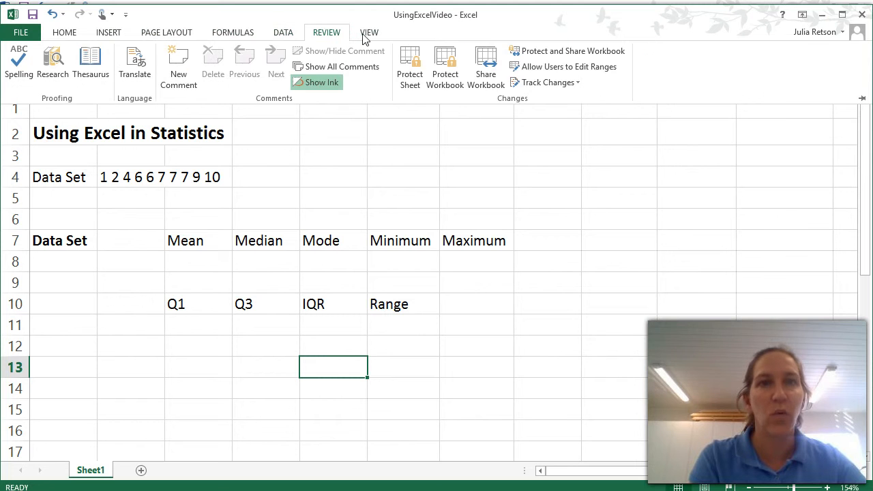
pyautogui.click(367, 36)
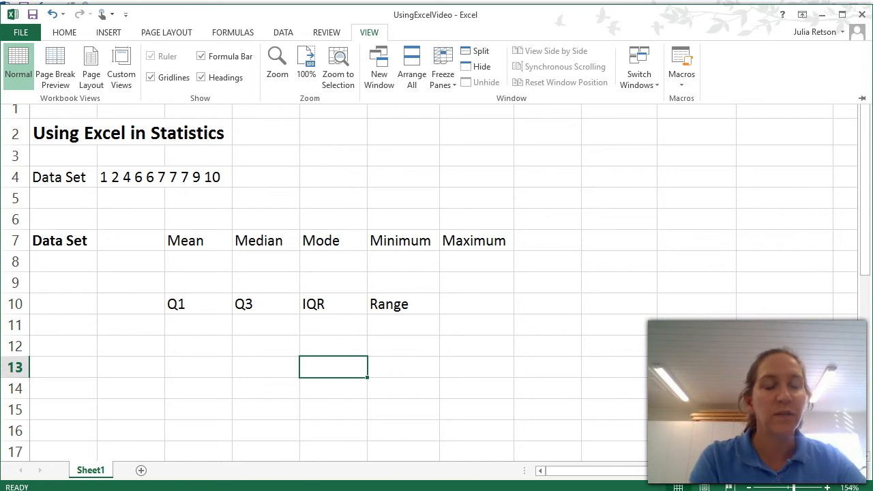
pyautogui.click(52, 261)
pyautogui.click(45, 259)
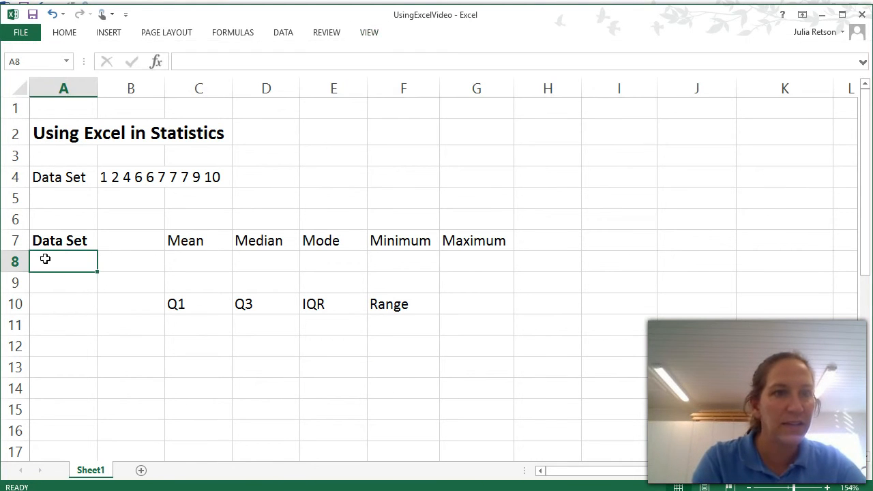
pyautogui.click(48, 283)
pyautogui.click(45, 300)
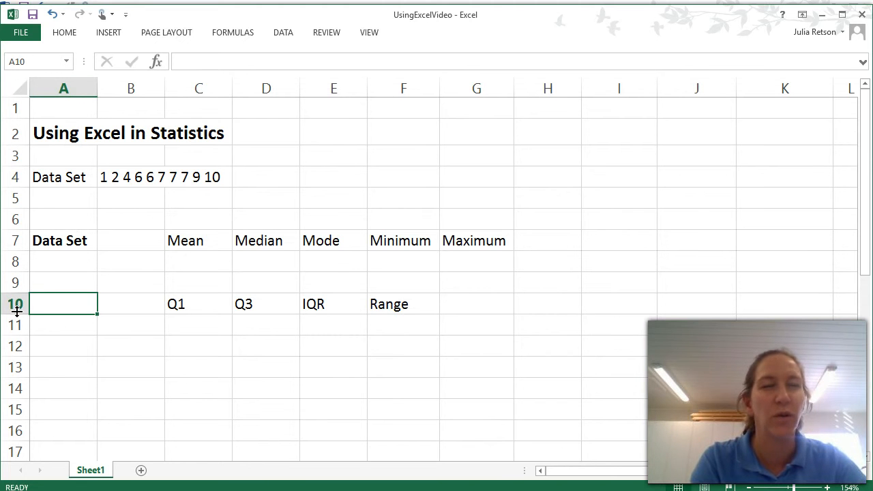
# - Enter the first five data values 1, 2, 4, 6 and 6 in cells A8 to A12 under the Data Set heading
pyautogui.click(59, 260)
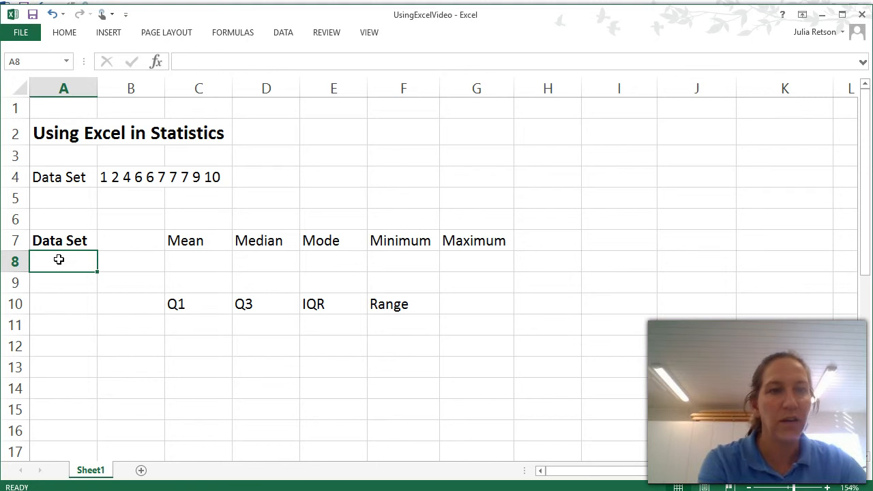
pyautogui.write('1')
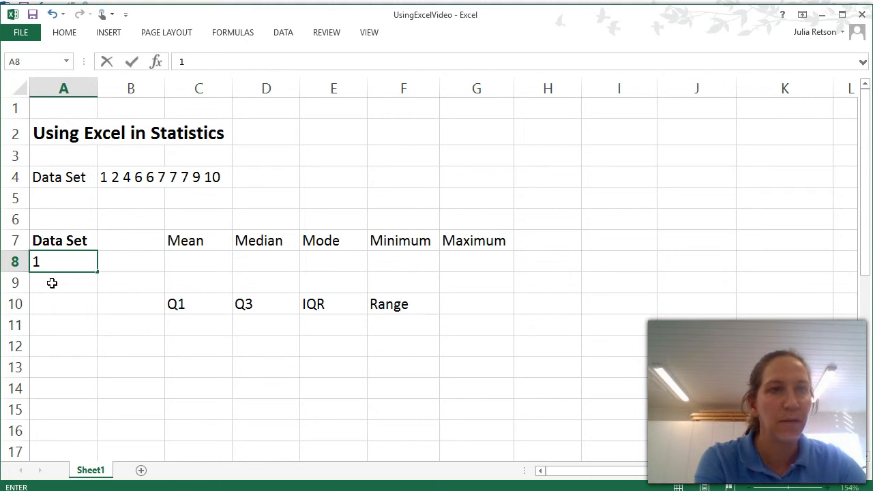
pyautogui.click(52, 283)
pyautogui.write('2')
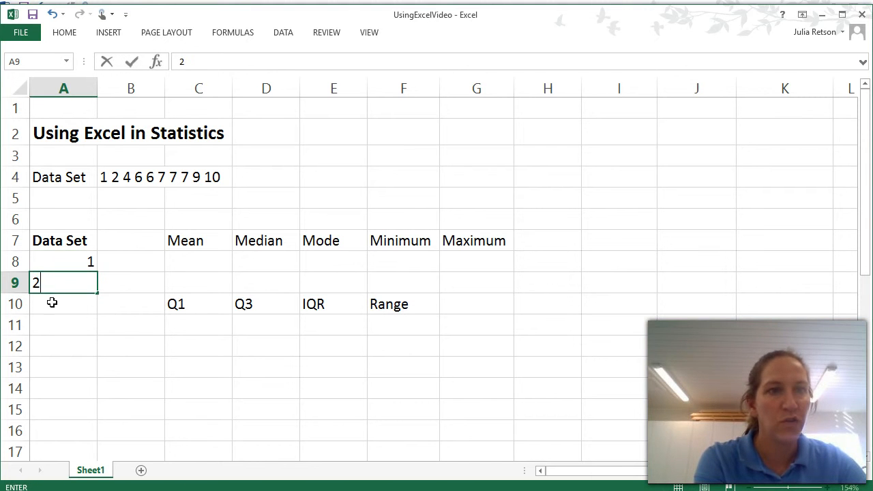
pyautogui.click(51, 303)
pyautogui.write('4')
pyautogui.click(55, 324)
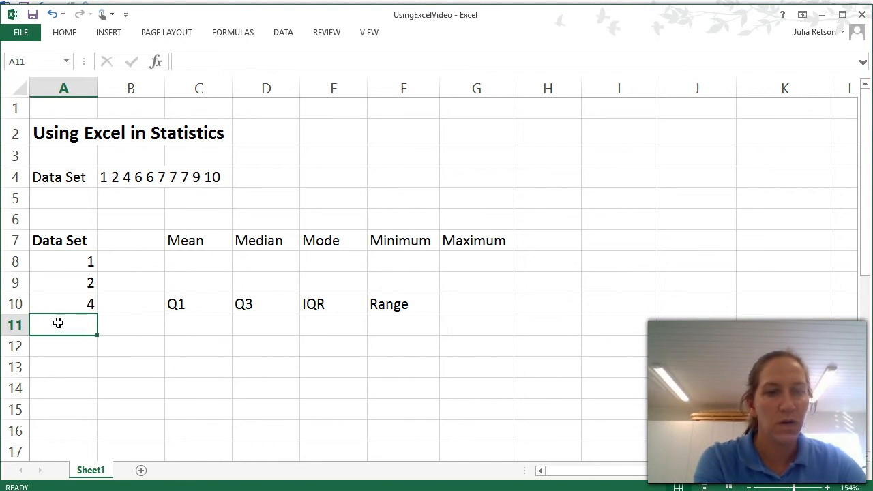
pyautogui.write('6')
pyautogui.click(60, 344)
pyautogui.write('6')
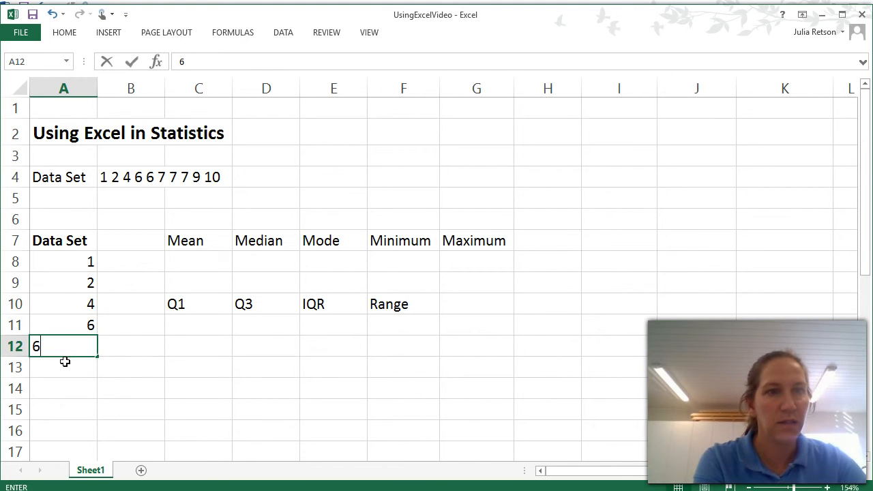
# - Enter the remaining data values 7, 7, 7, 9 and 10 in cells A13 to A17
pyautogui.click(61, 365)
pyautogui.write('7')
pyautogui.click(61, 388)
pyautogui.write('7')
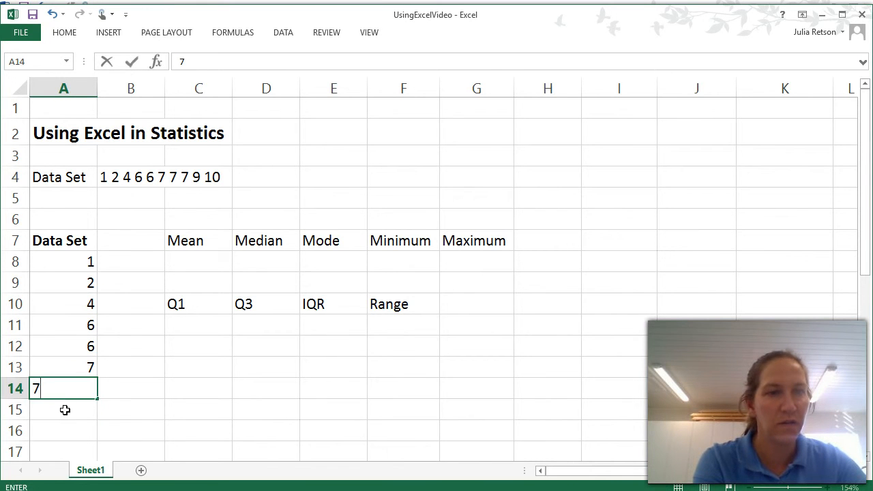
pyautogui.click(64, 409)
pyautogui.write('7')
pyautogui.click(64, 434)
pyautogui.write('8')
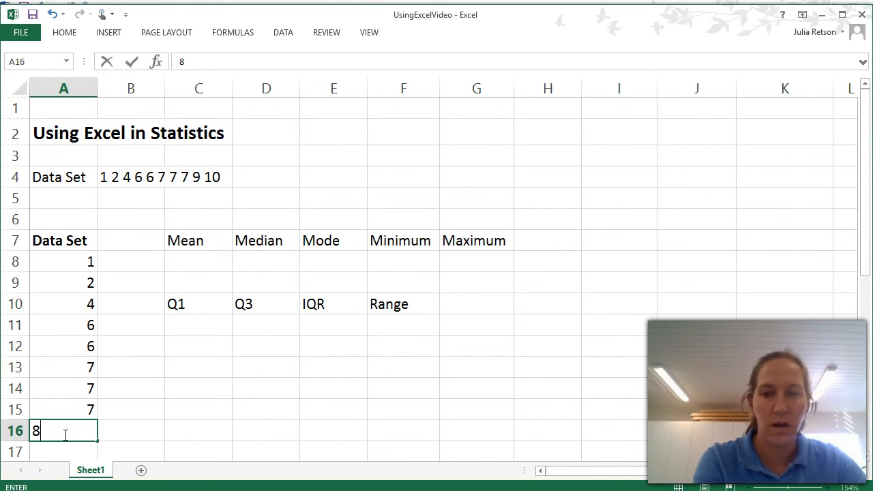
pyautogui.press('BackSpace')
pyautogui.write('9')
pyautogui.click(70, 445)
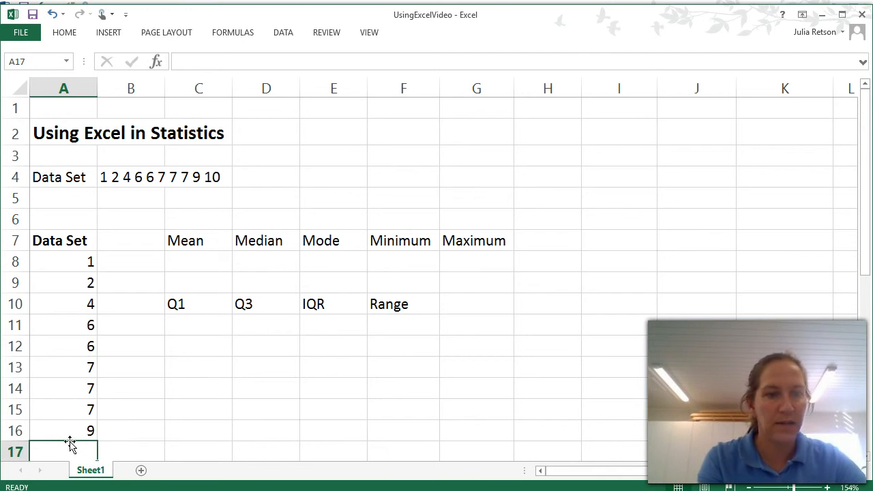
pyautogui.write('10')
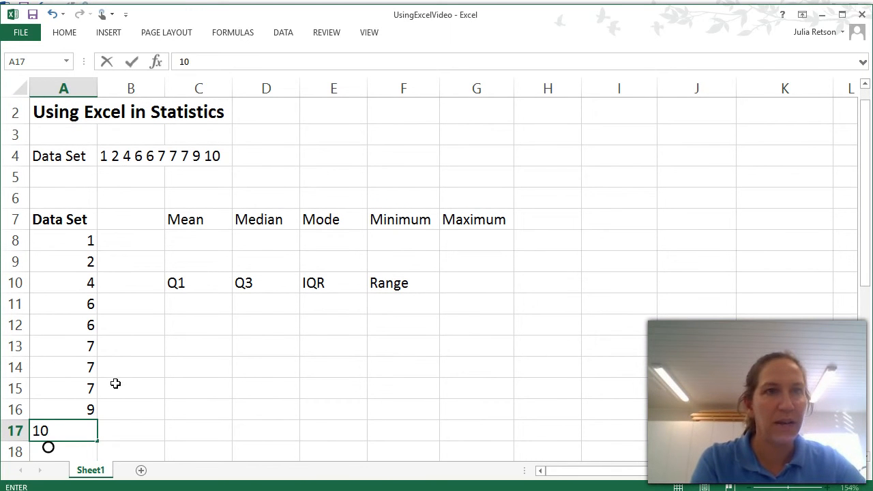
pyautogui.click(130, 356)
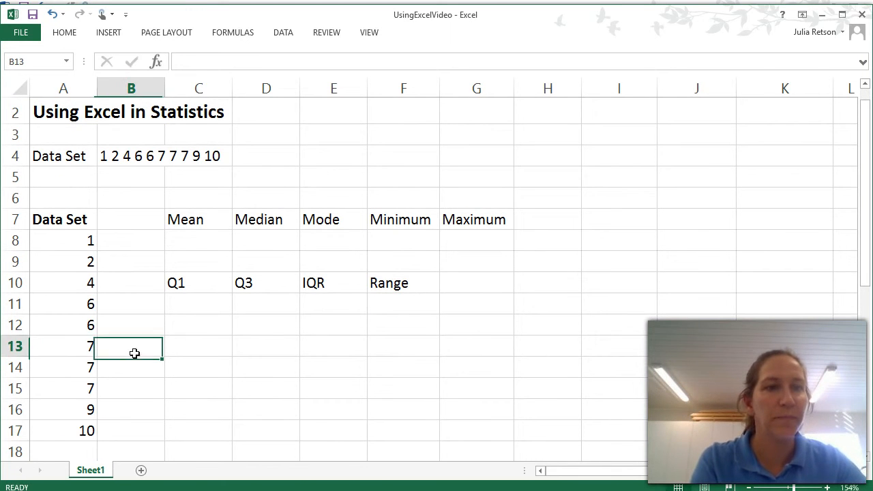
# - Delete the content of cell A12 and re-enter the value 6
pyautogui.click(71, 326)
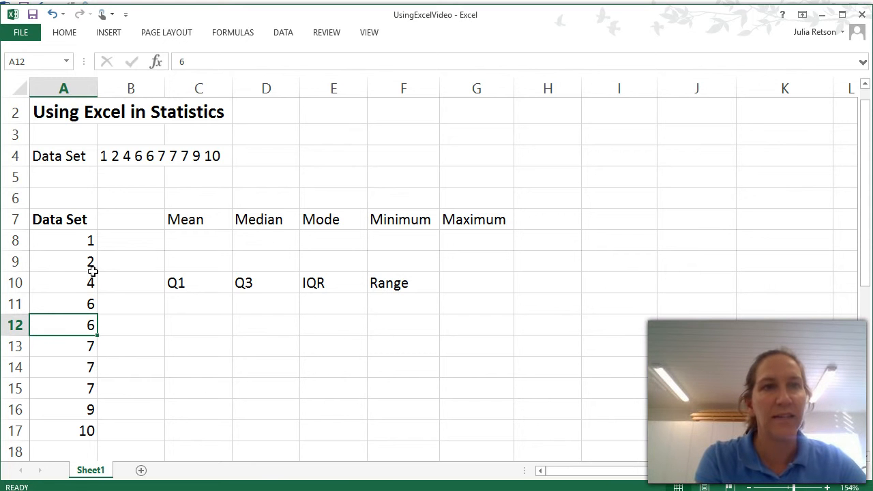
pyautogui.click(186, 62)
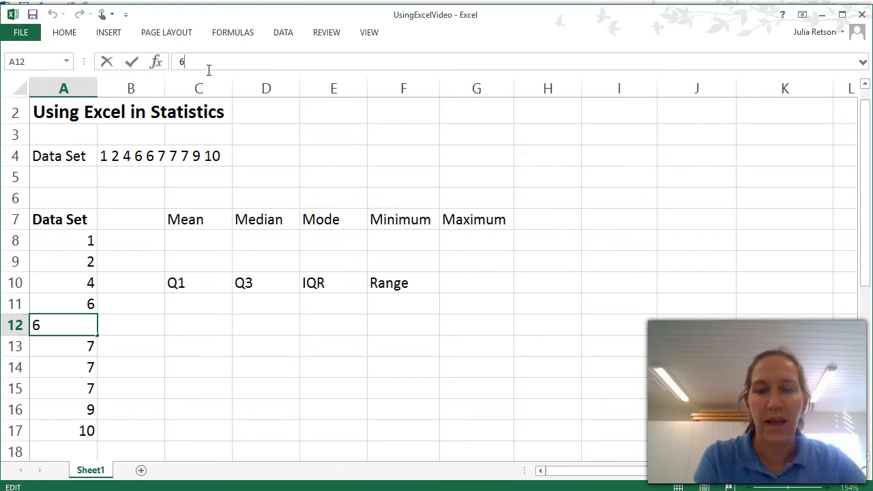
pyautogui.press('BackSpace')
pyautogui.write('6')
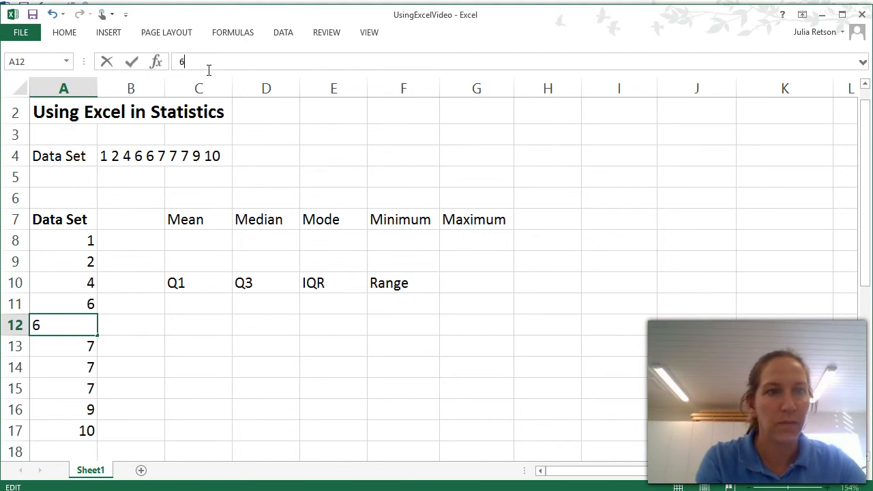
pyautogui.click(114, 330)
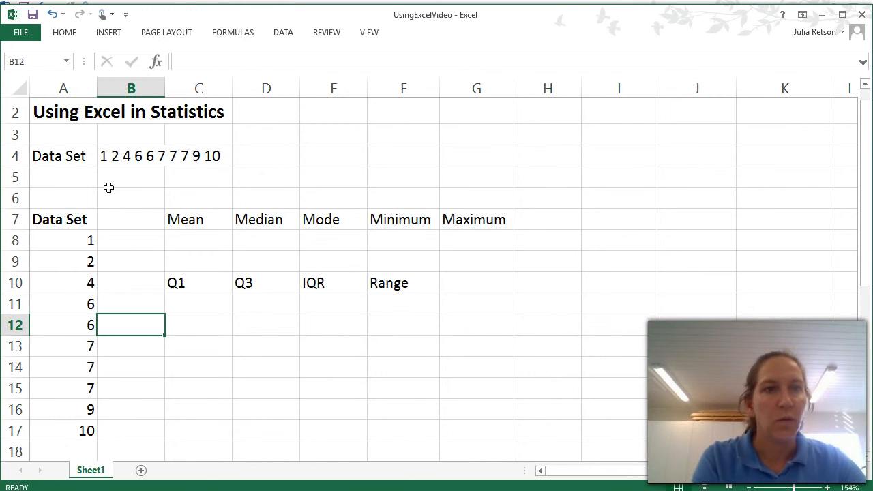
# - Enter the sample formula =10 + 10 in cell C8 under the Mean heading
pyautogui.click(188, 235)
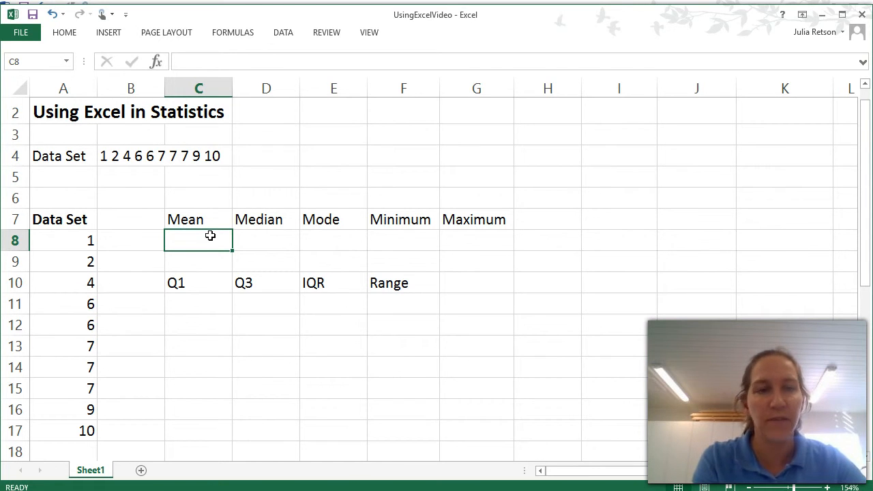
pyautogui.write('=')
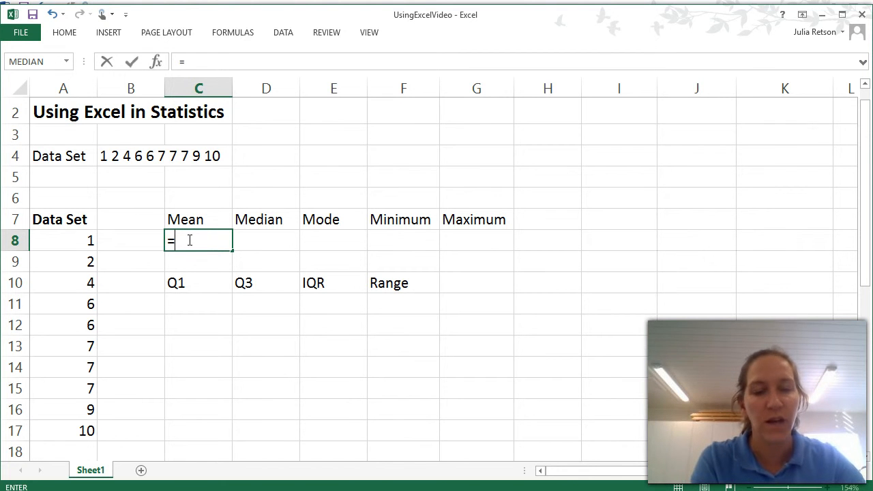
pyautogui.write('10')
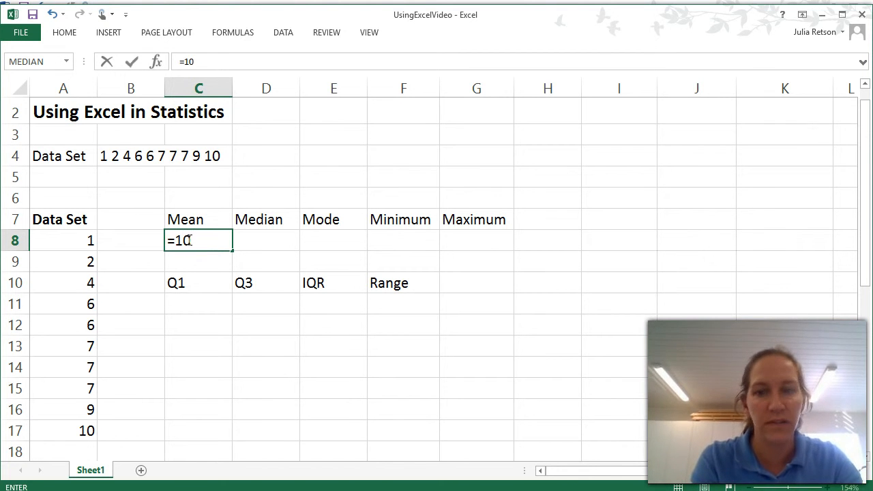
pyautogui.write(' + 10')
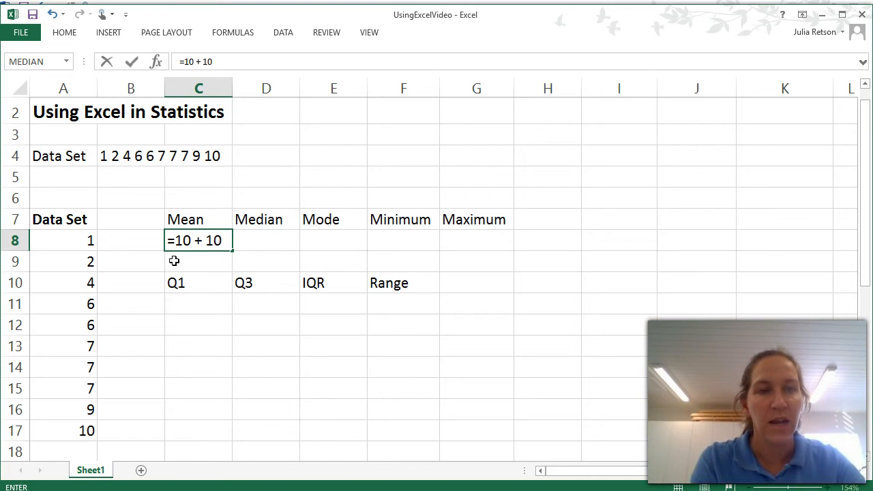
pyautogui.press('Return')
# - Delete the sample addition formula from cell C8
pyautogui.click(188, 239)
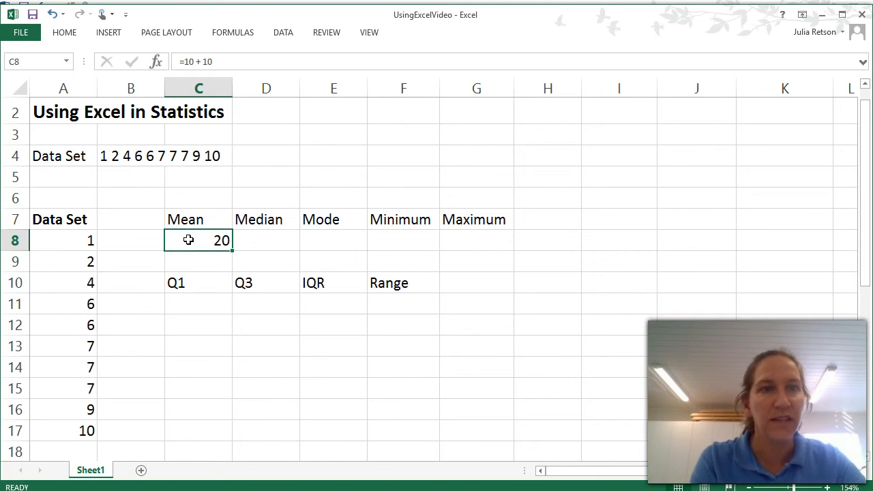
pyautogui.click(220, 62)
pyautogui.press('BackSpace')
pyautogui.press('BackSpace')
pyautogui.press('BackSpace')
pyautogui.press('BackSpace')
pyautogui.press('BackSpace')
pyautogui.press('BackSpace')
pyautogui.press('BackSpace')
pyautogui.press('BackSpace')
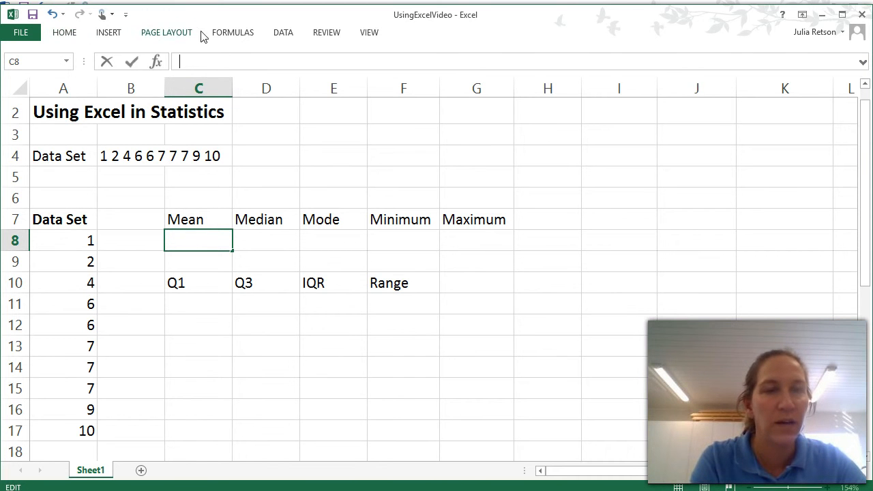
# - Insert the statistical AVERAGE function in cell C8 with the range A8:A17 as its argument
pyautogui.click(225, 36)
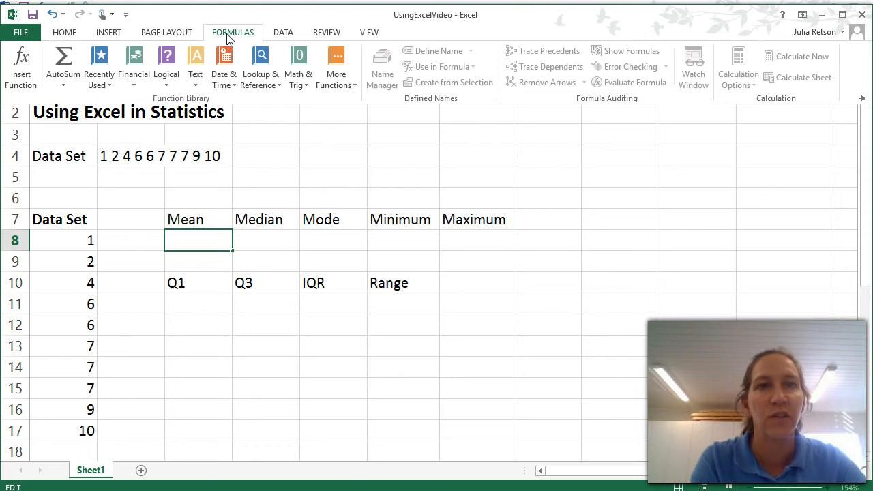
pyautogui.click(334, 73)
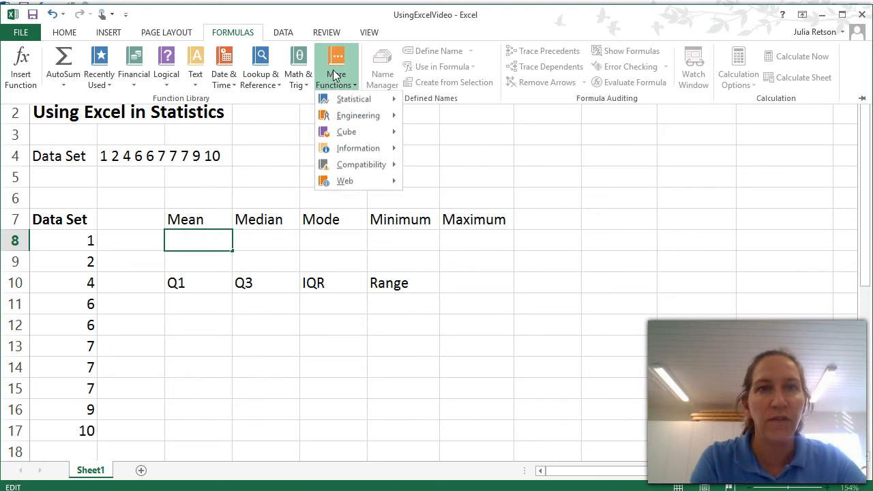
pyautogui.moveTo(354, 101)
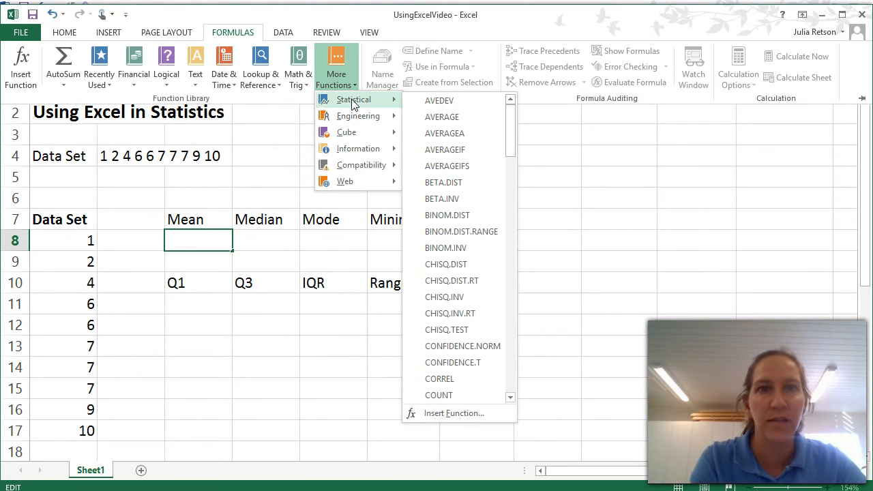
pyautogui.click(441, 118)
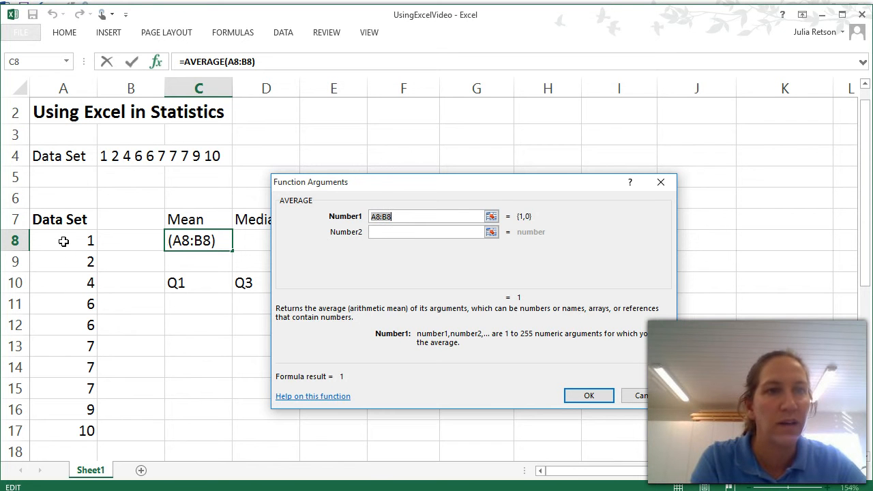
pyautogui.moveTo(63, 240); pyautogui.dragTo(73, 434)
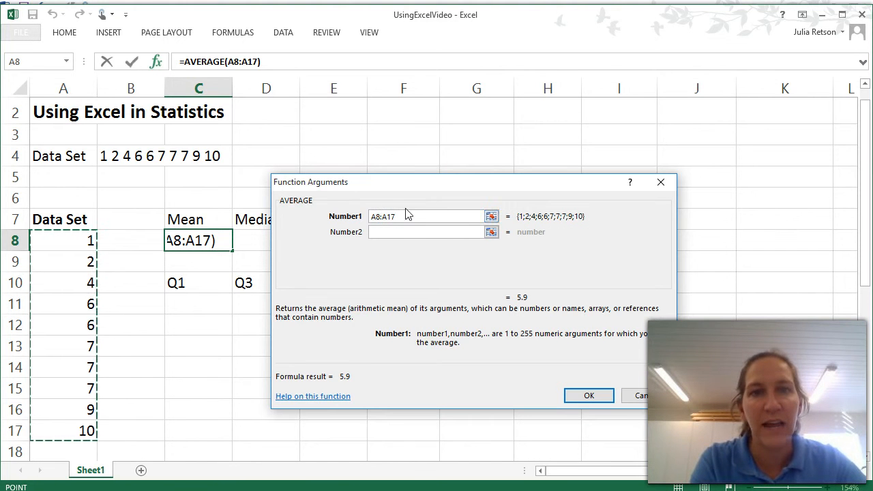
pyautogui.click(583, 398)
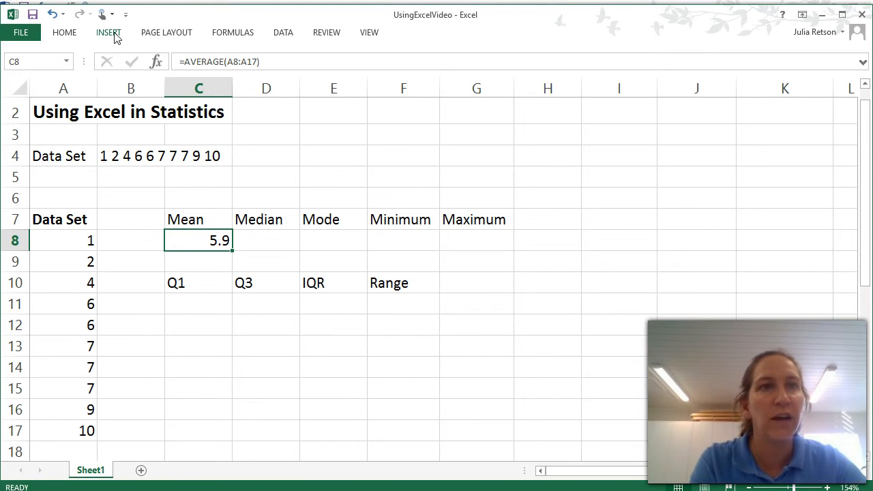
pyautogui.click(230, 39)
pyautogui.click(348, 85)
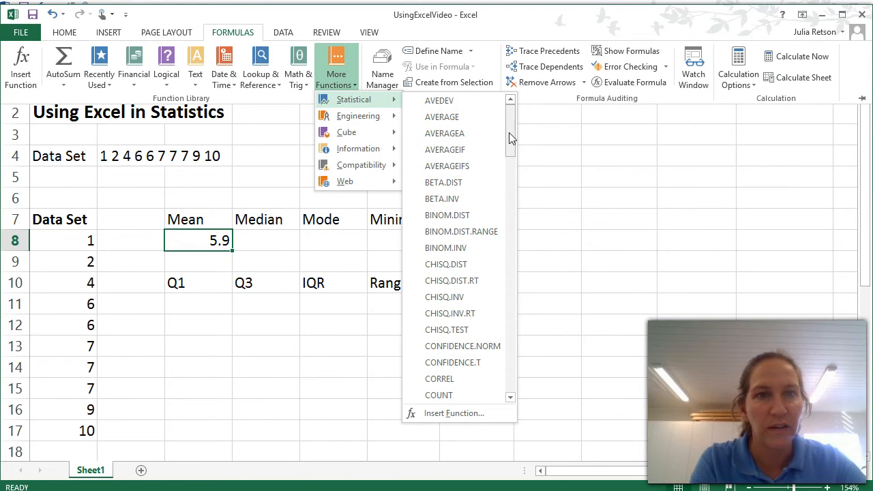
pyautogui.moveTo(511, 138); pyautogui.dragTo(517, 260)
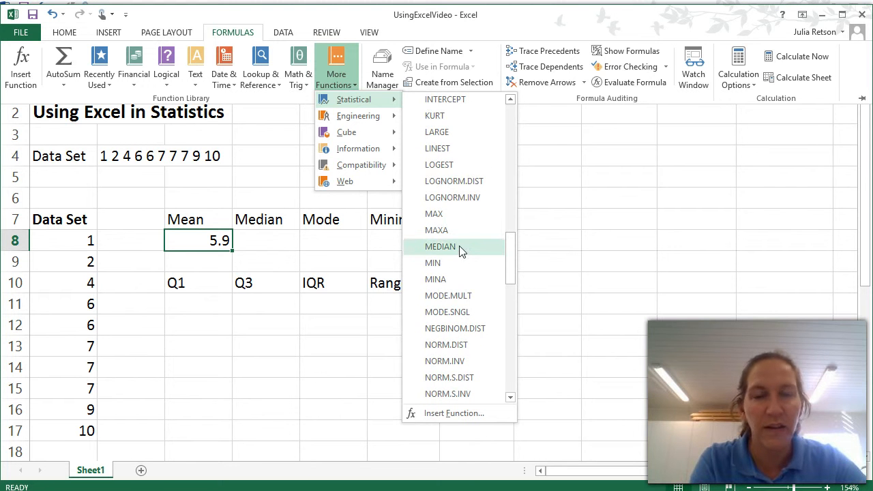
pyautogui.click(255, 231)
pyautogui.click(254, 239)
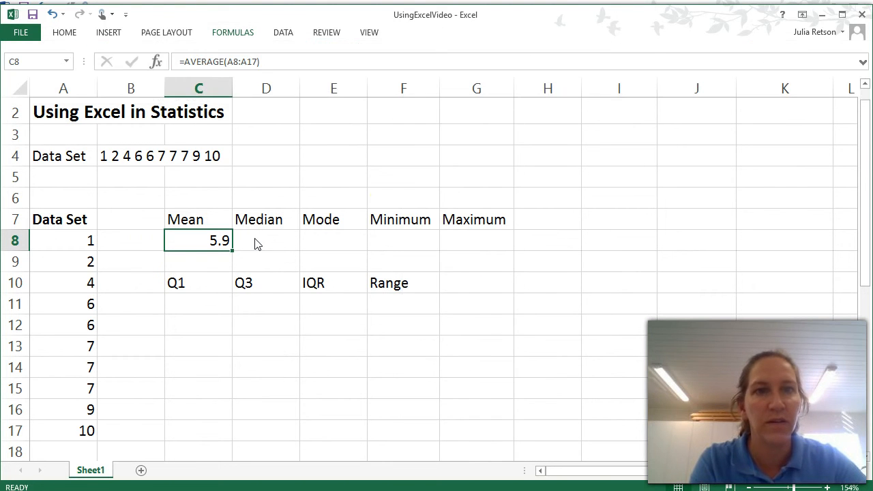
# - Enter the MEDIAN function in cell D8 with the range A8:A17 as its argument
pyautogui.click(256, 240)
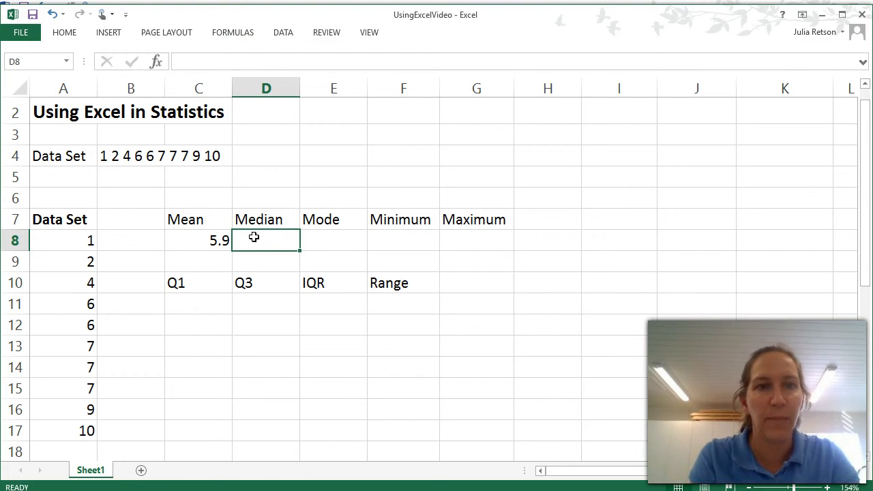
pyautogui.write('=med')
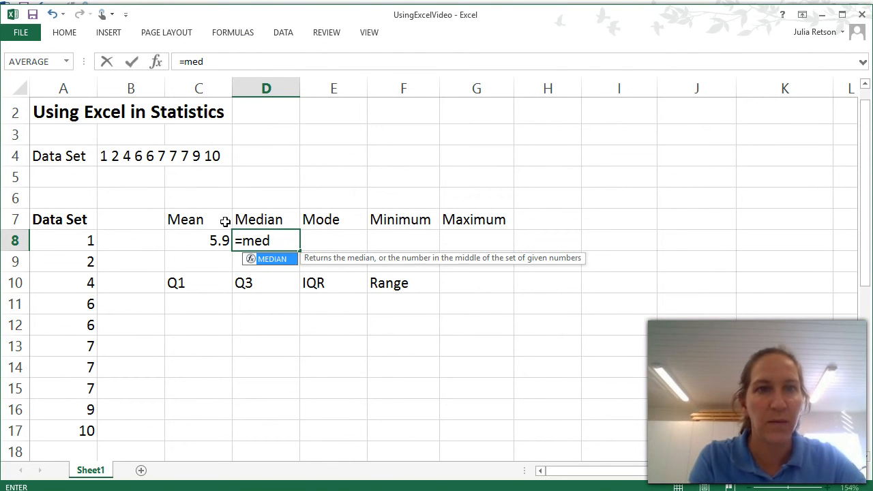
pyautogui.doubleClick(264, 260)
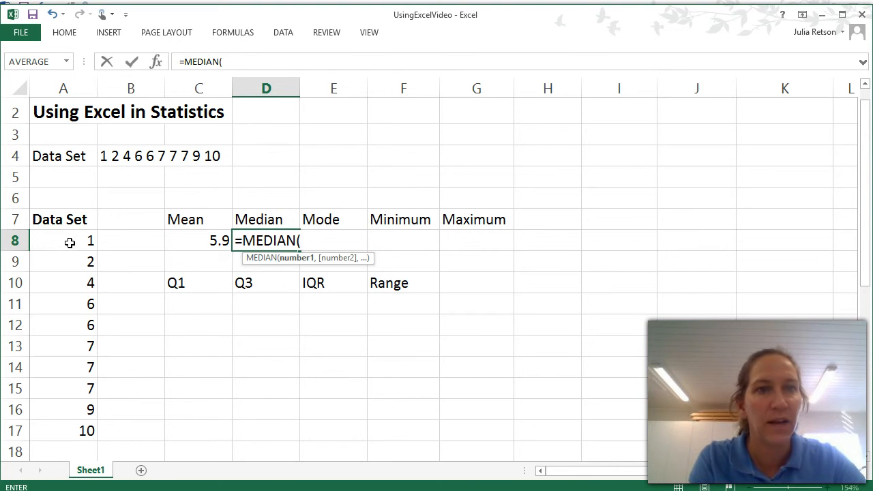
pyautogui.moveTo(70, 243)
pyautogui.mouseDown()
pyautogui.moveTo(80, 308)
pyautogui.moveTo(74, 432)
pyautogui.mouseUp()
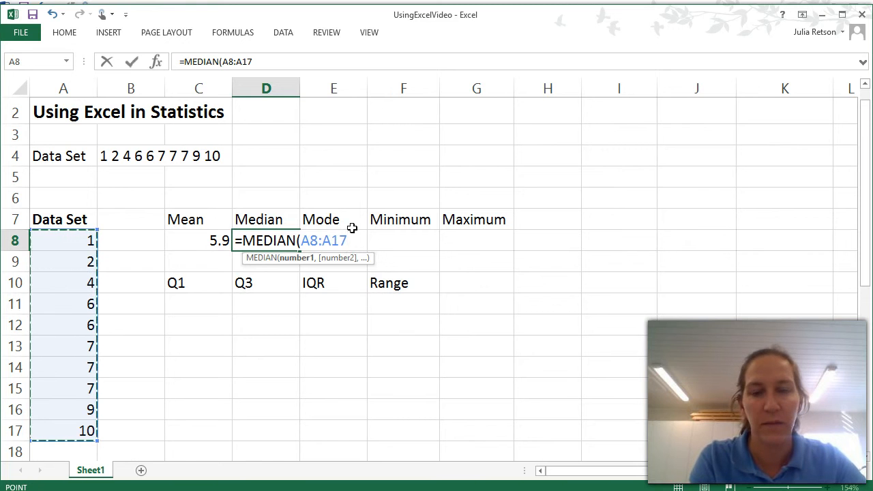
pyautogui.write(')')
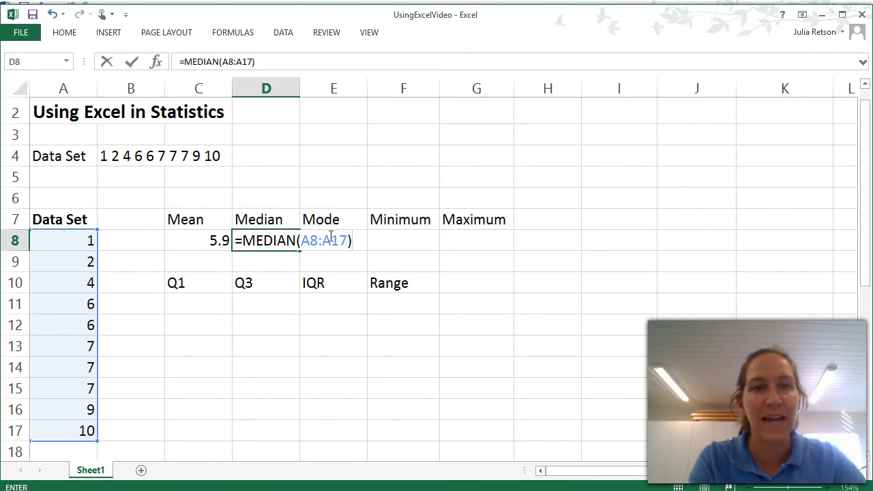
pyautogui.press('Return')
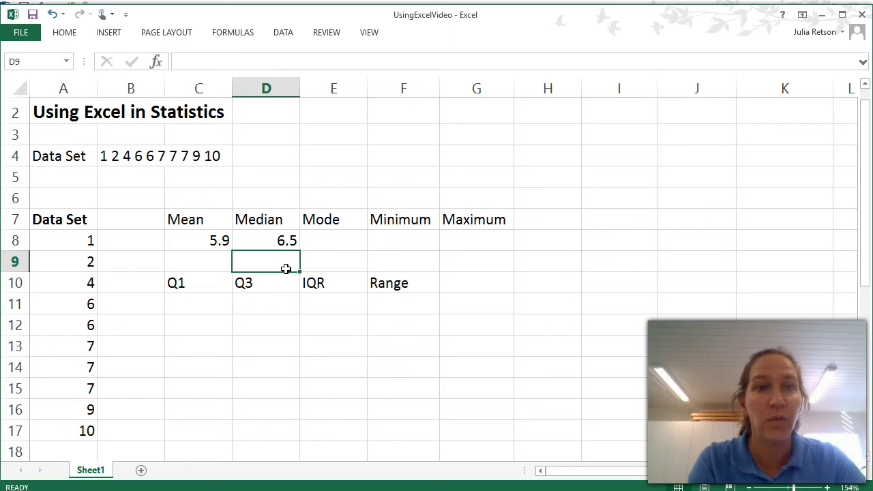
# - Calculate the mode in cell E8 using the MODE function on the range A8:A17
pyautogui.click(330, 238)
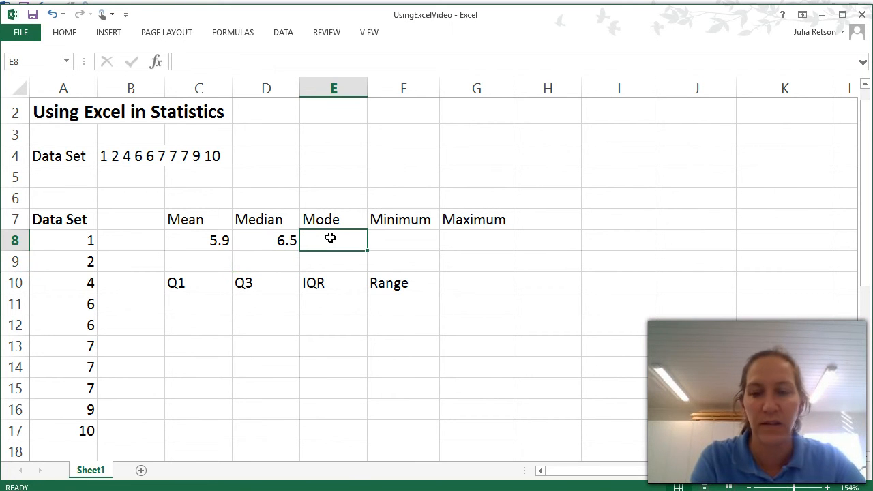
pyautogui.write('=m')
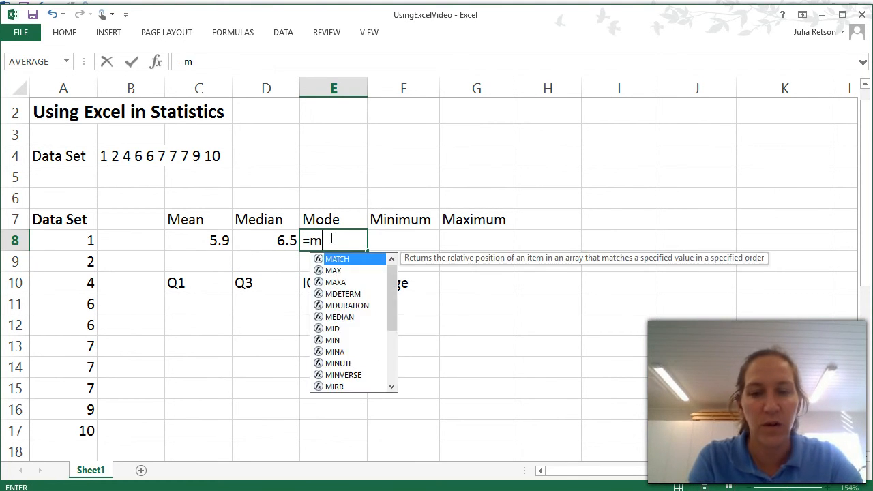
pyautogui.write('od')
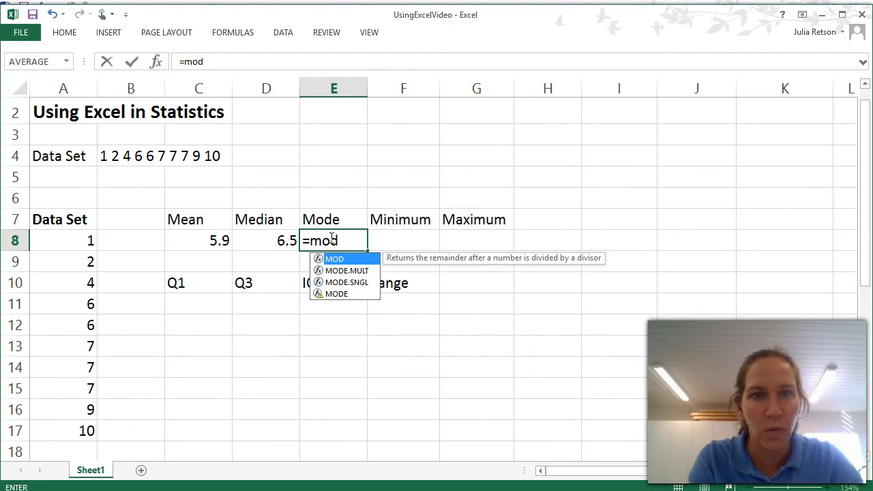
pyautogui.doubleClick(336, 294)
pyautogui.moveTo(68, 244); pyautogui.dragTo(91, 433)
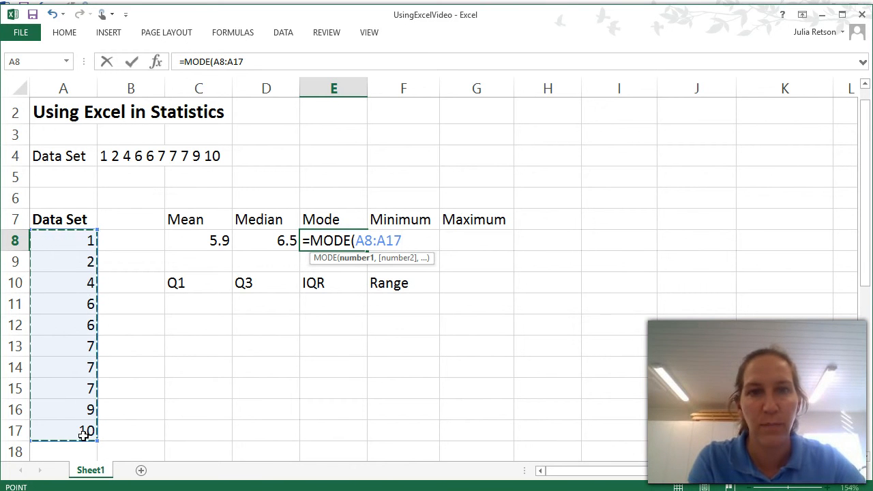
pyautogui.write(')')
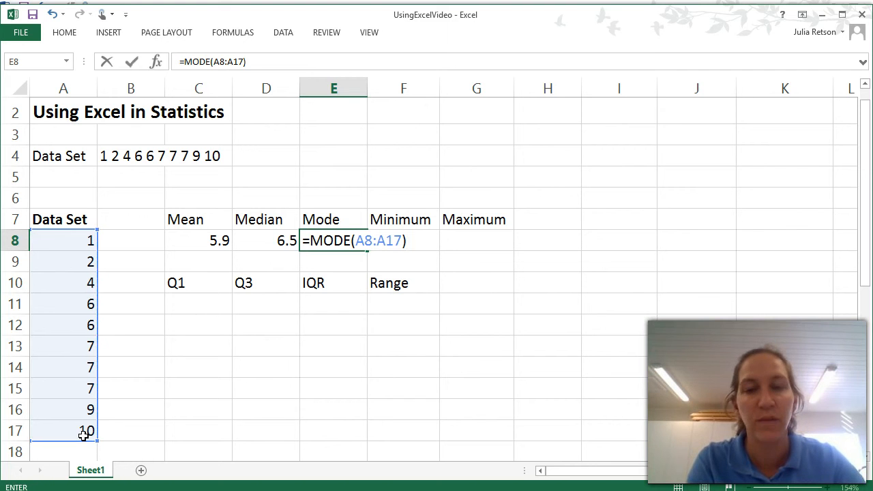
pyautogui.press('Return')
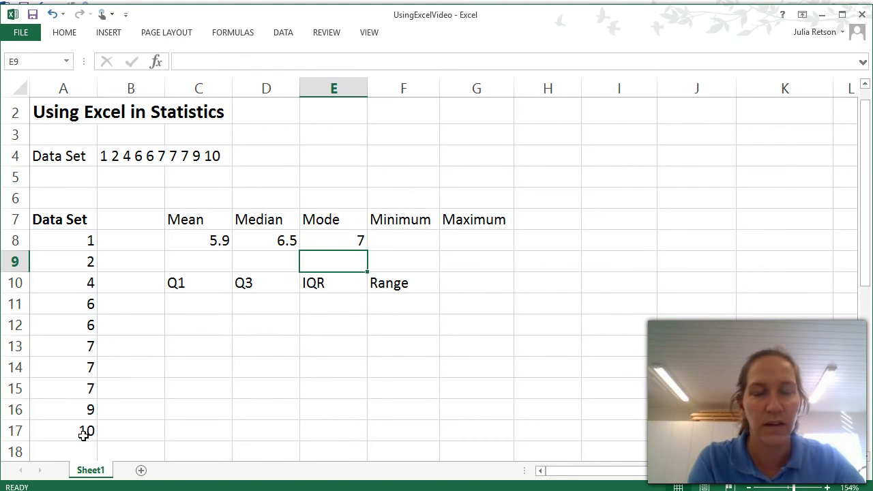
# - Enter the MIN function for the range A8:A17 in cell F8 under the Minimum heading
pyautogui.click(394, 326)
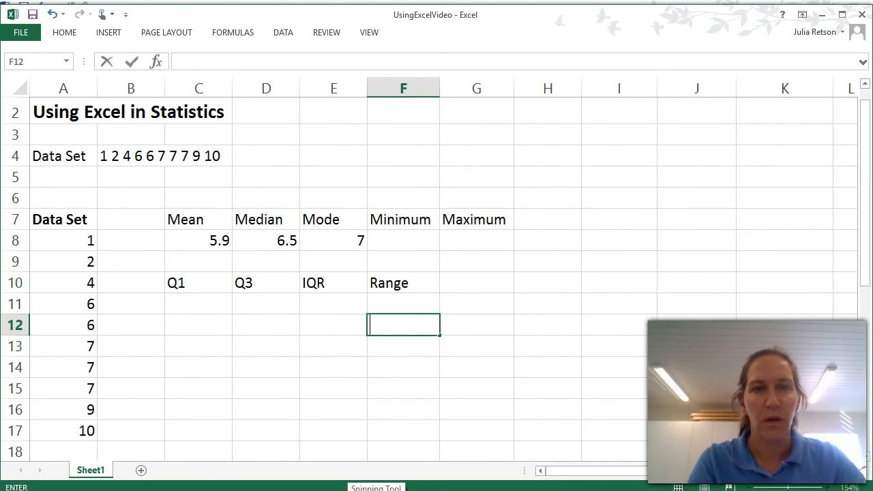
pyautogui.click(401, 244)
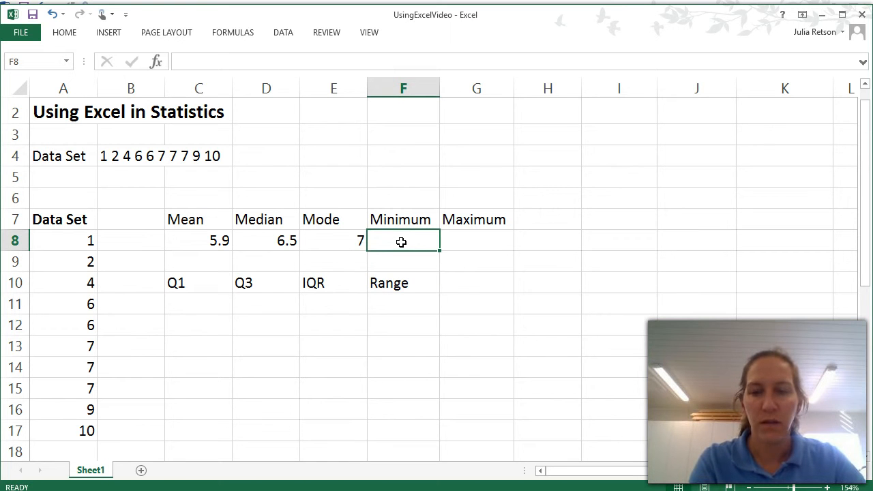
pyautogui.write('=m')
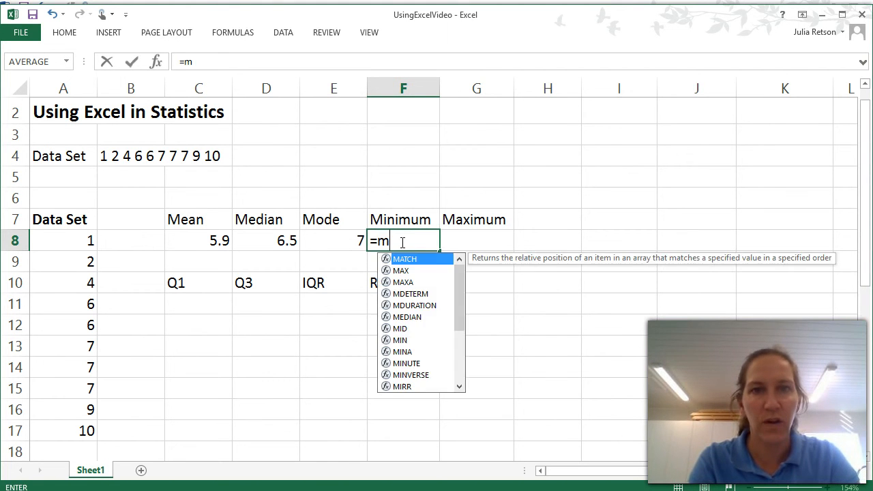
pyautogui.write('in')
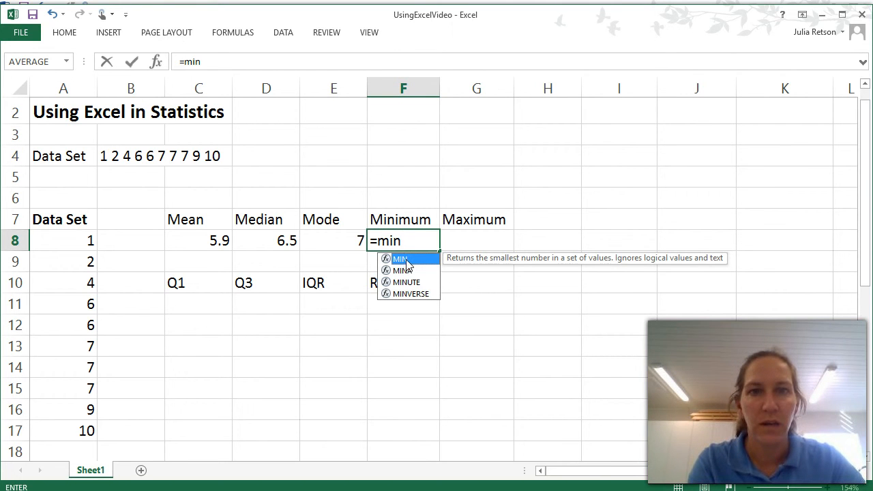
pyautogui.doubleClick(402, 260)
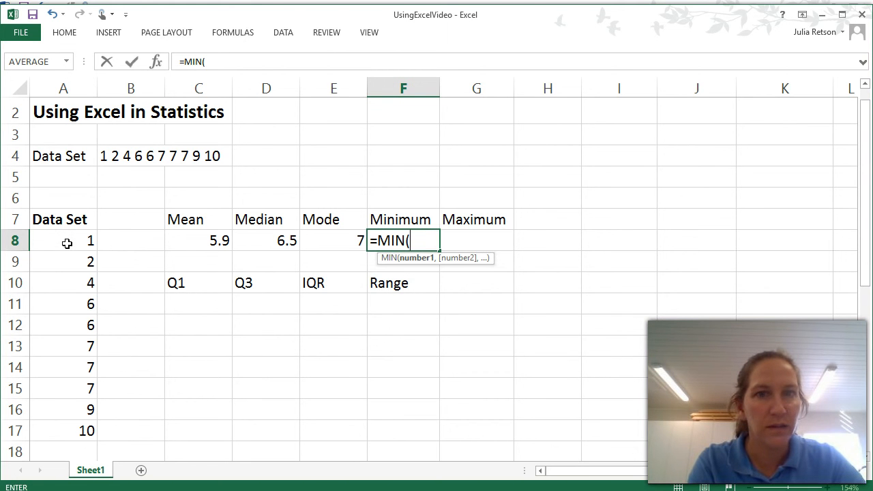
pyautogui.moveTo(67, 243); pyautogui.dragTo(85, 430)
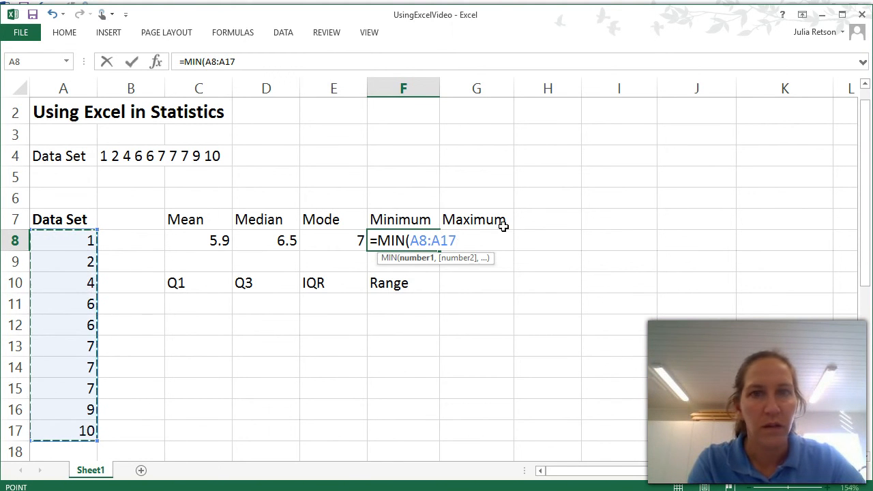
pyautogui.write(')')
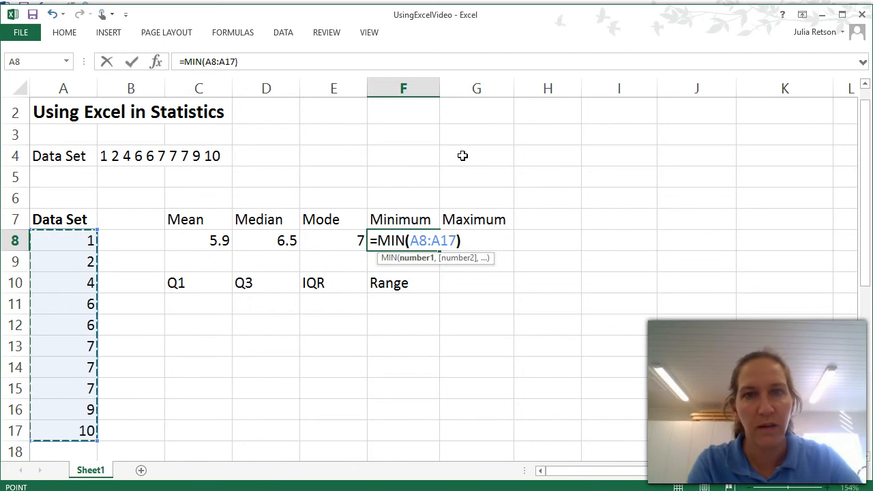
pyautogui.press('Return')
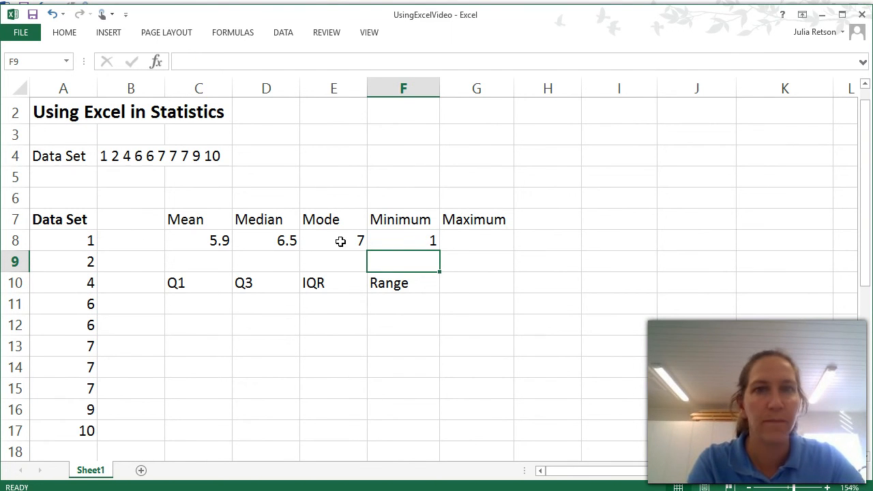
# - Enter the MAX function for the range A8:A17 in cell G8 under the Maximum heading
pyautogui.click(478, 240)
pyautogui.write('=')
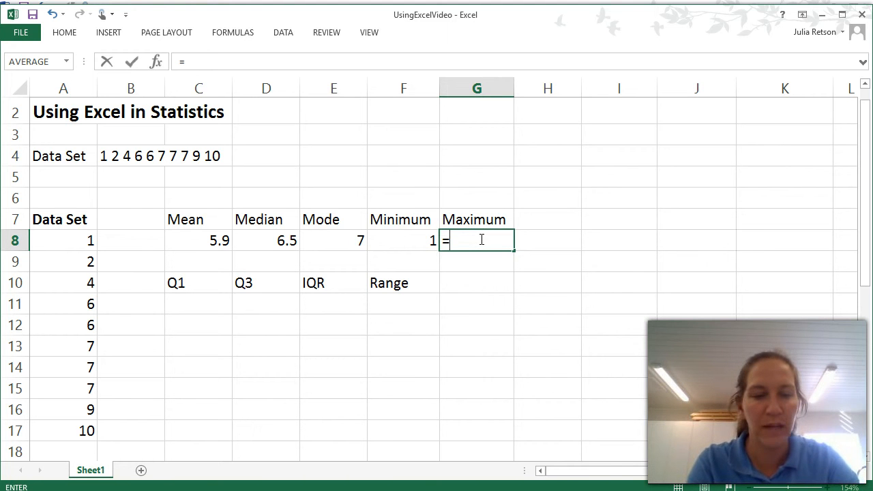
pyautogui.write('max')
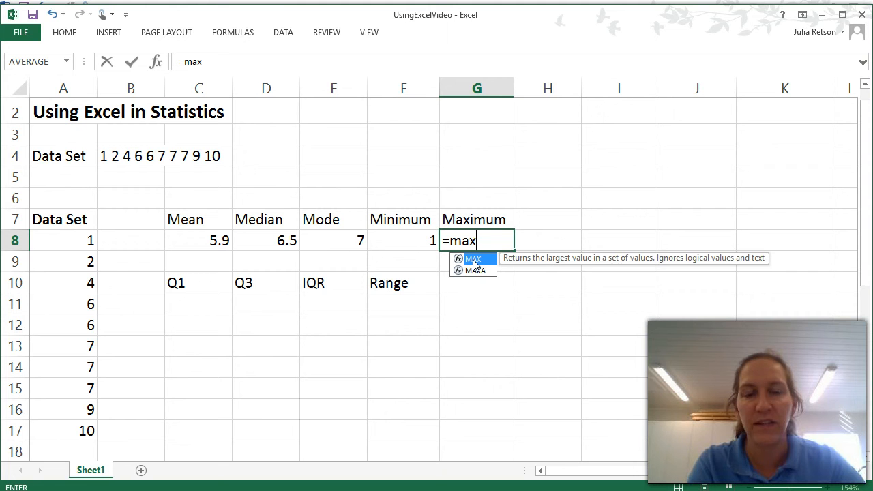
pyautogui.doubleClick(474, 259)
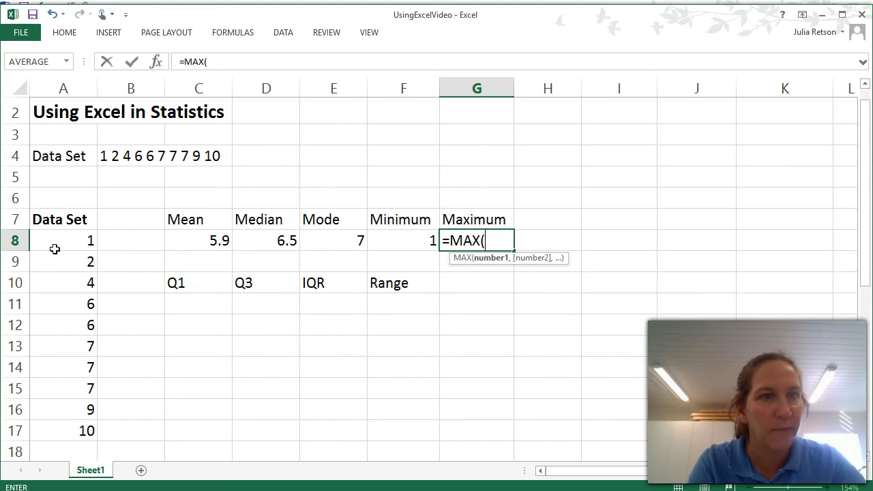
pyautogui.moveTo(60, 242); pyautogui.dragTo(70, 425)
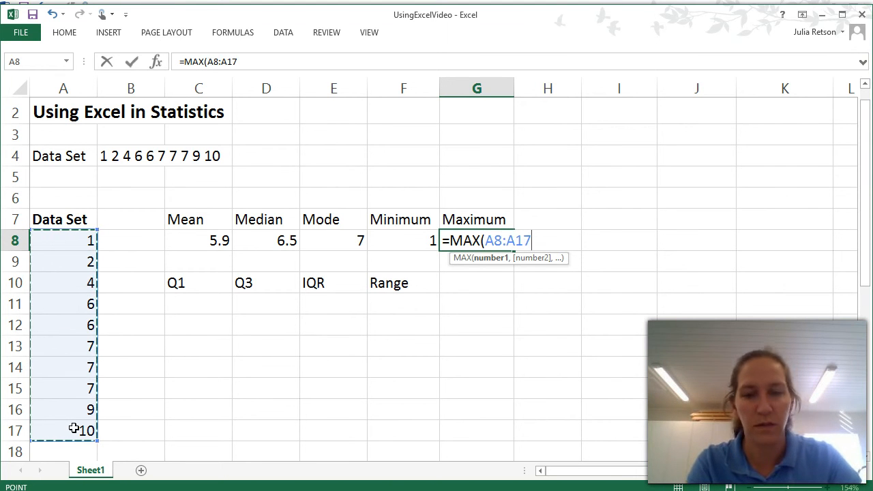
pyautogui.write(')')
pyautogui.press('Return')
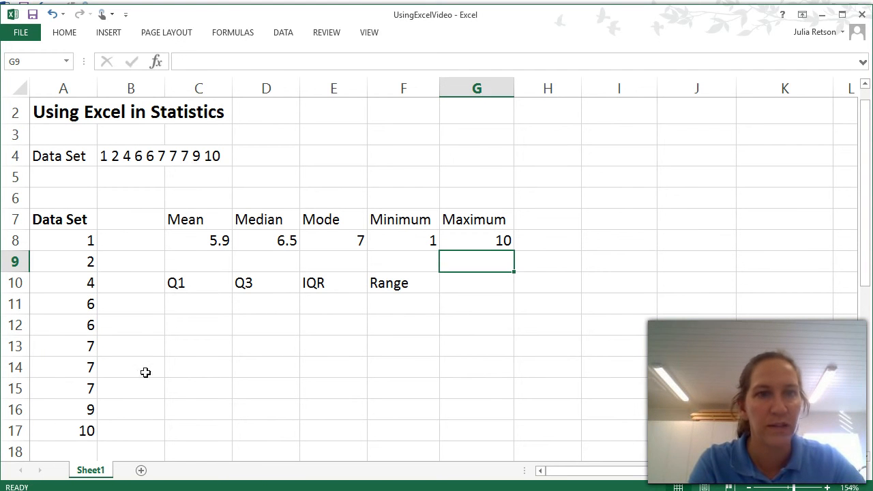
# - Calculate Q1 in cell C11 using the QUARTILE function on A8:A17 with the first quartile option, 1
pyautogui.click(188, 302)
pyautogui.write('=')
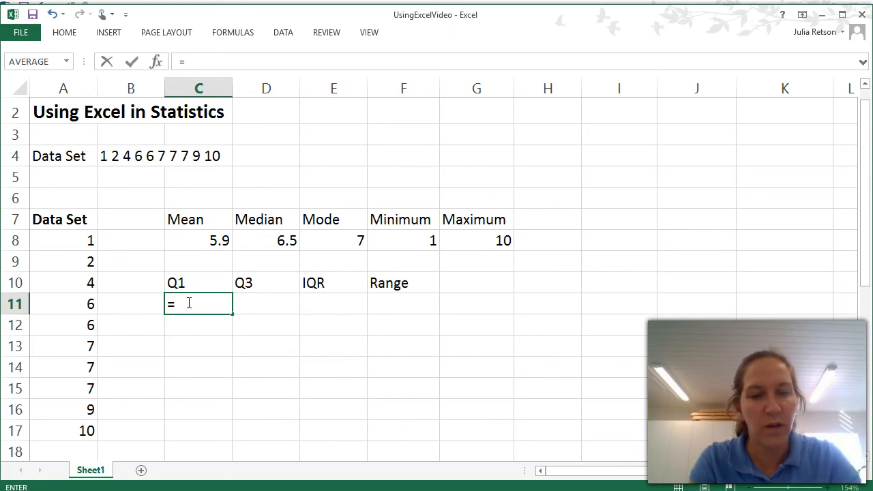
pyautogui.write('quar')
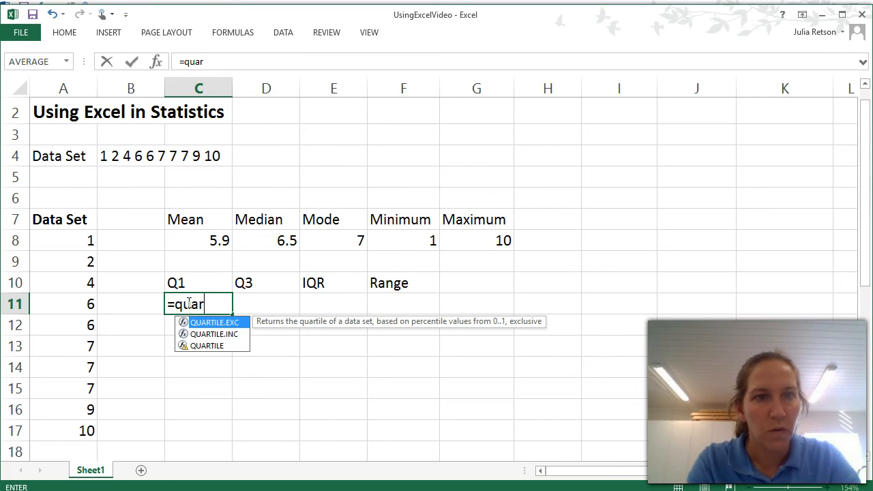
pyautogui.write('t')
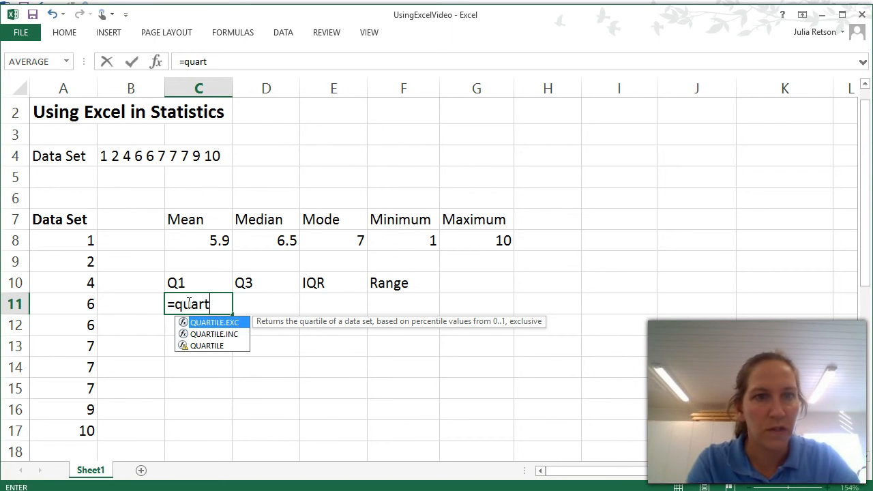
pyautogui.doubleClick(202, 346)
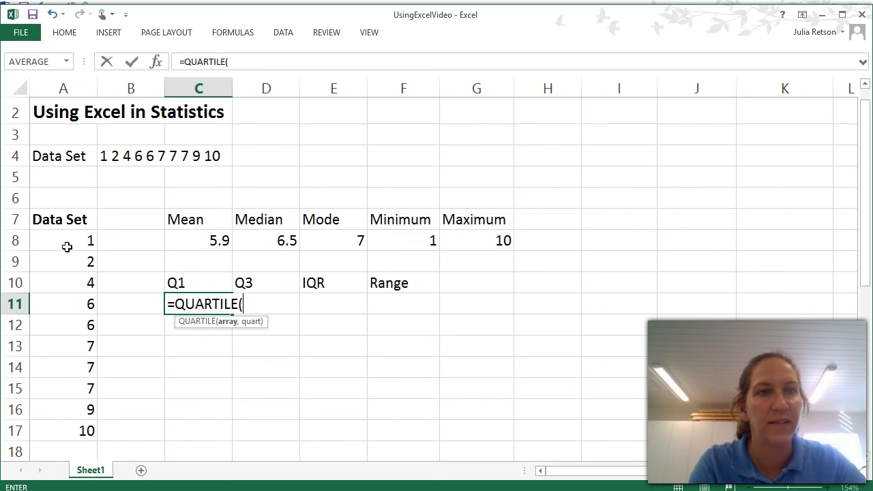
pyautogui.moveTo(67, 240); pyautogui.dragTo(76, 426)
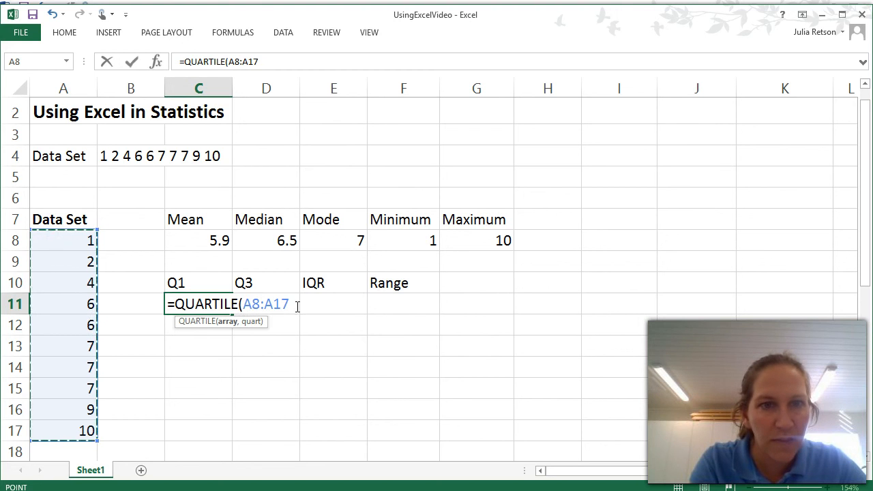
pyautogui.write(',')
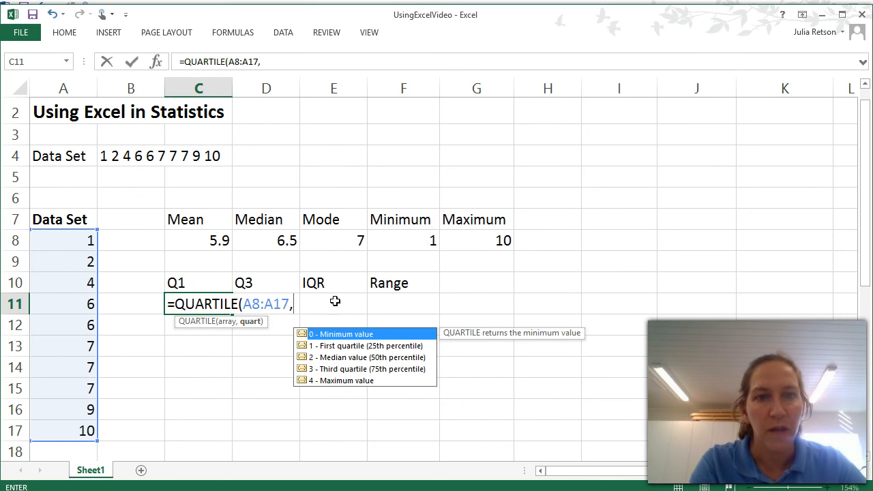
pyautogui.doubleClick(337, 346)
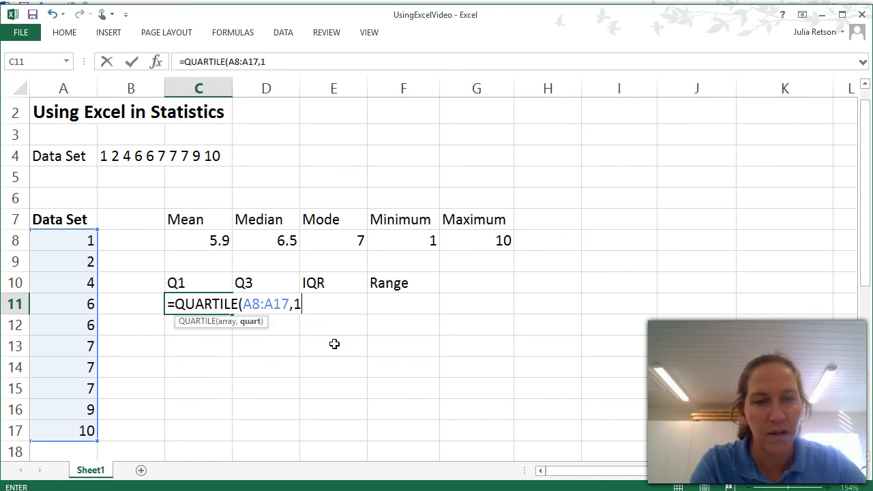
pyautogui.write(')')
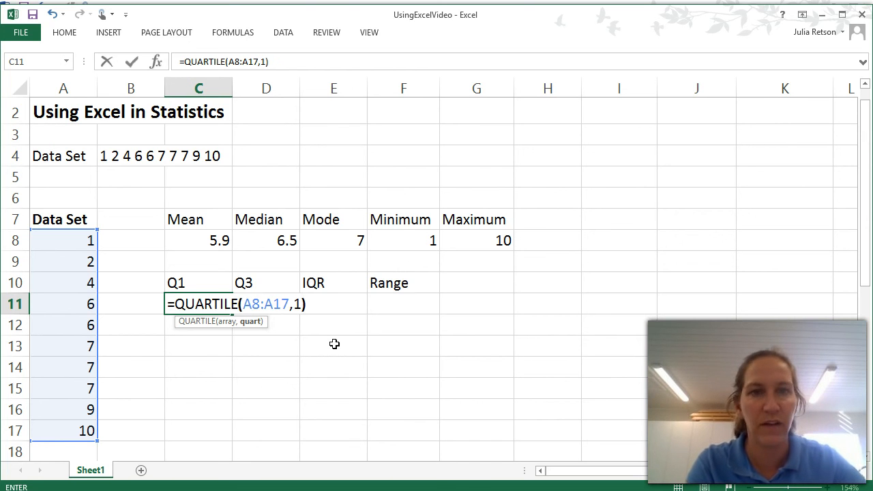
pyautogui.press('Return')
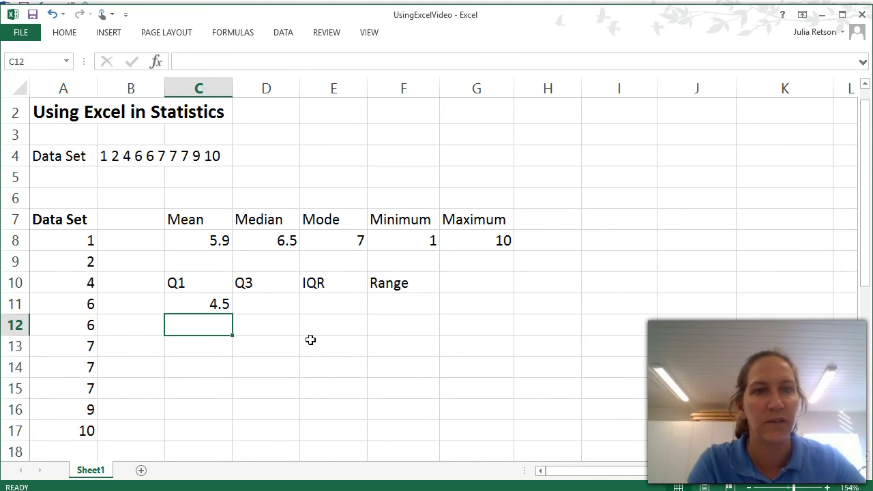
# - Calculate Q3 in cell D11 using the QUARTILE function on A8:A17 with the third quartile option, 3
pyautogui.click(271, 302)
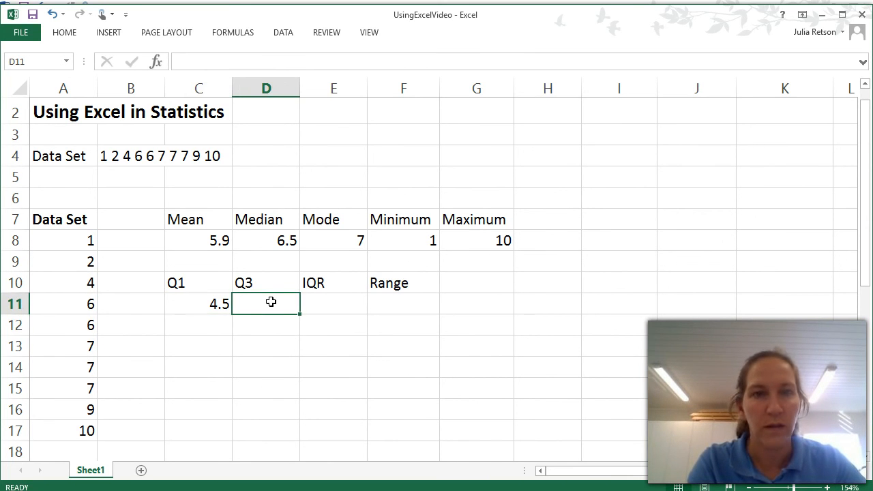
pyautogui.write('=quar')
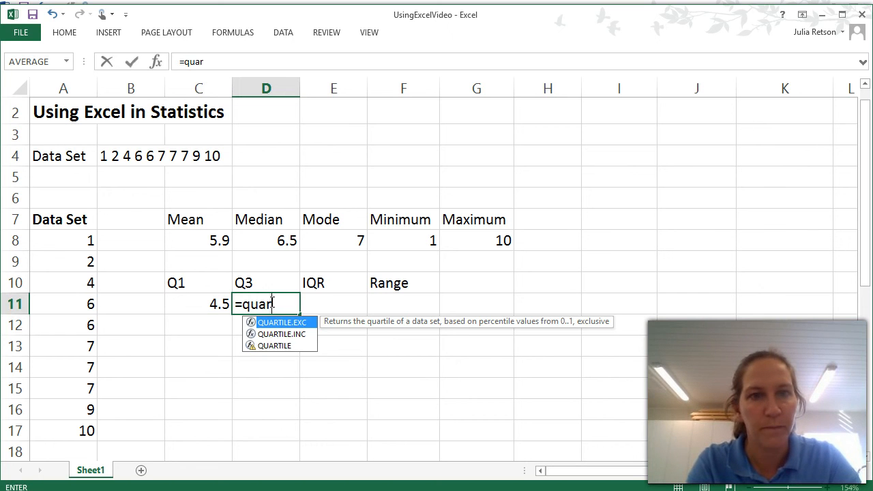
pyautogui.write('t')
pyautogui.doubleClick(293, 345)
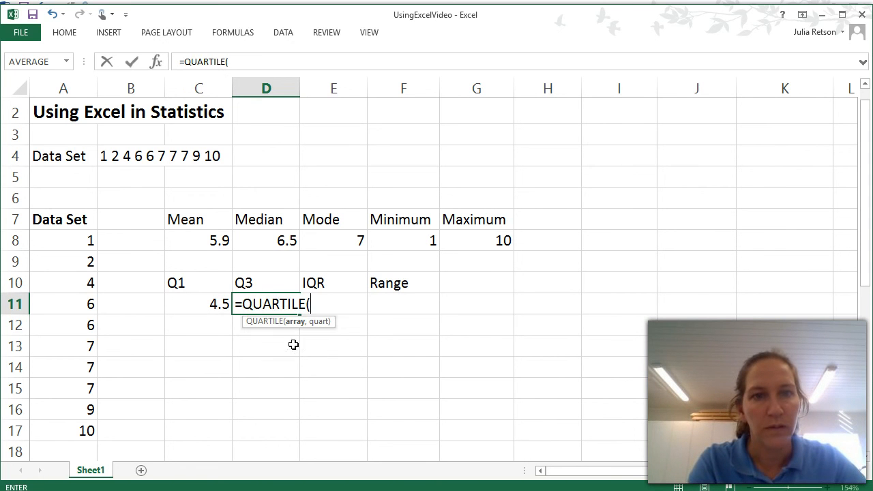
pyautogui.moveTo(70, 239); pyautogui.dragTo(69, 431)
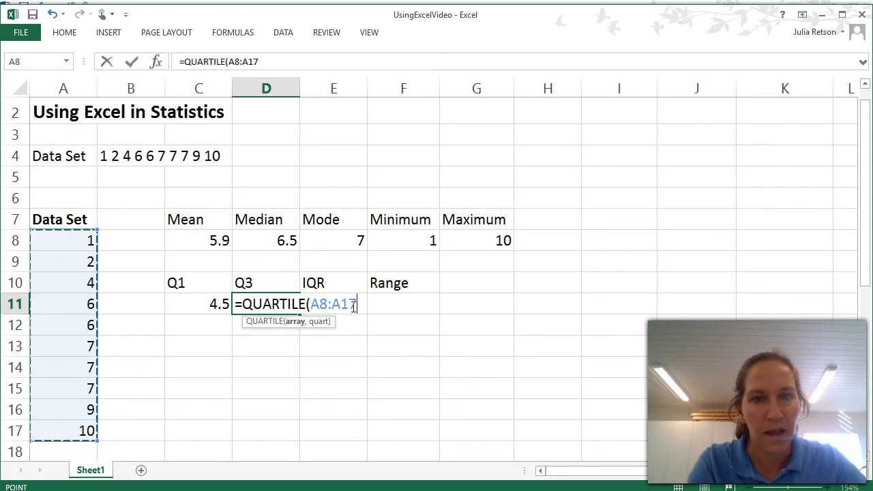
pyautogui.write(',')
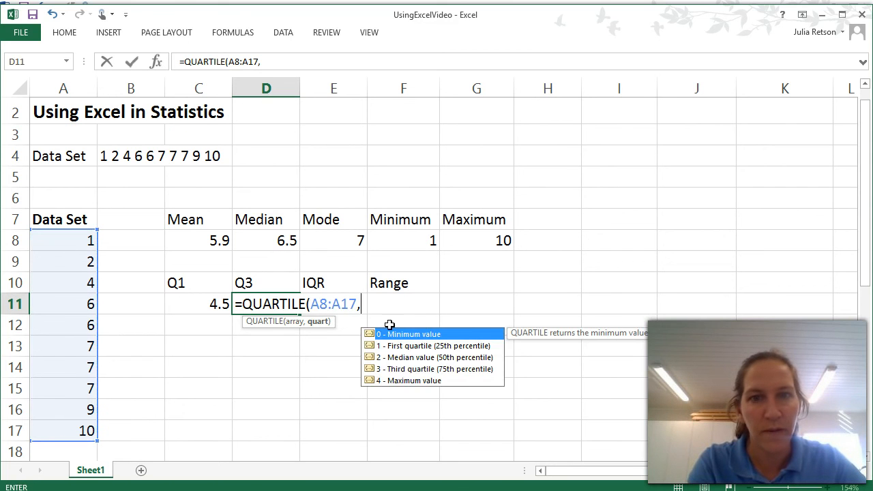
pyautogui.doubleClick(392, 370)
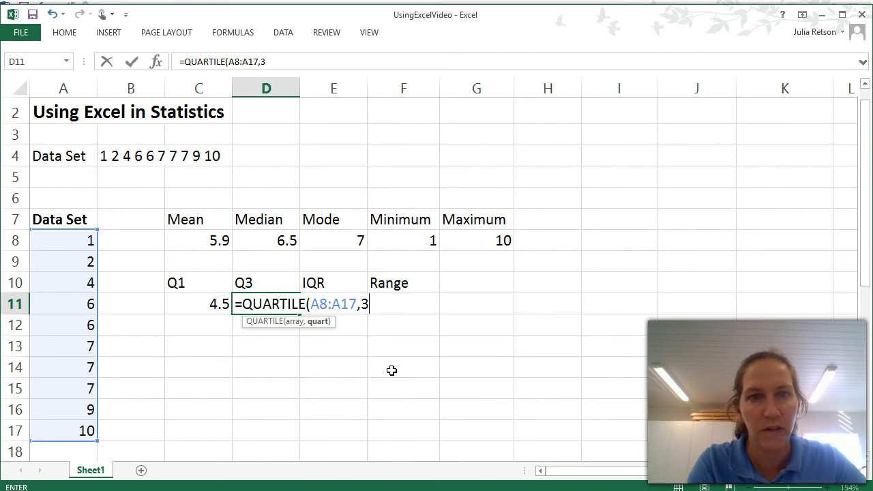
pyautogui.write(')')
pyautogui.press('Return')
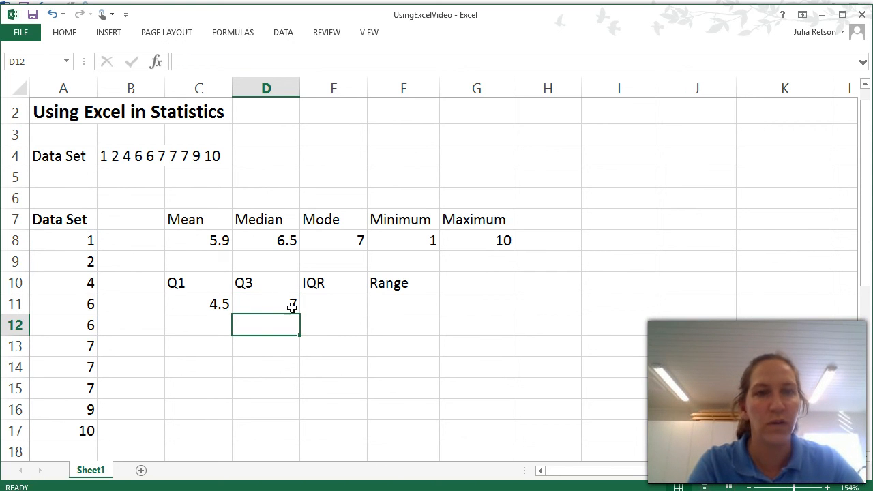
# - Calculate the IQR in cell E11 by subtracting Q1 from Q3 with the formula =D11-C11
pyautogui.click(330, 304)
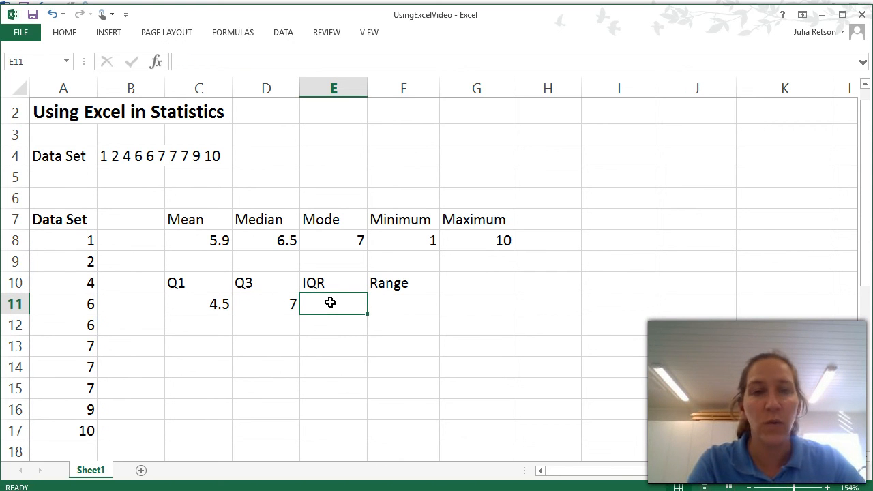
pyautogui.write('=')
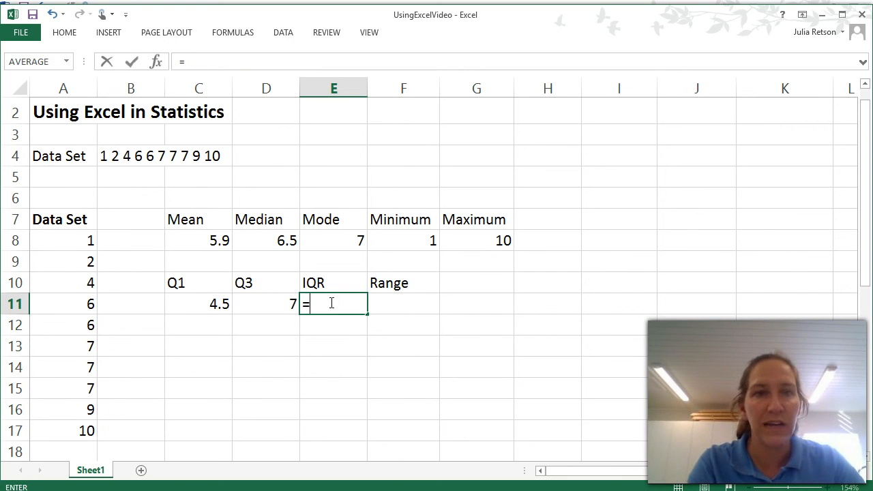
pyautogui.click(281, 304)
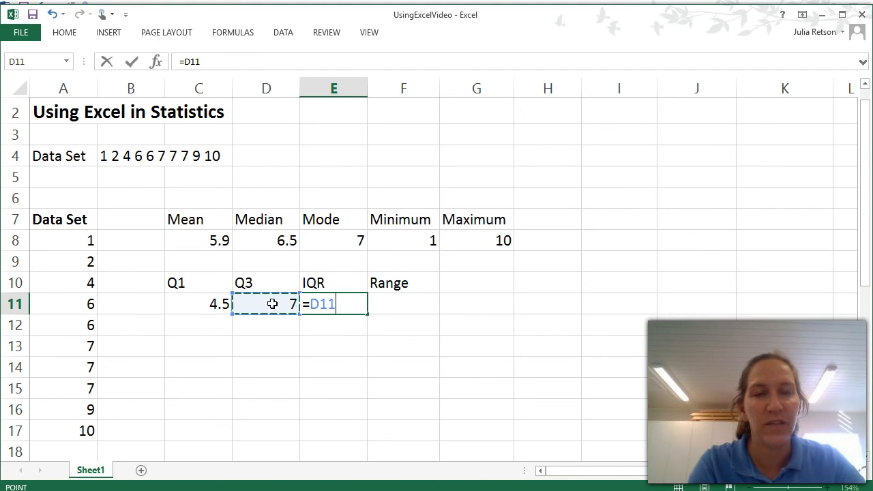
pyautogui.write('-')
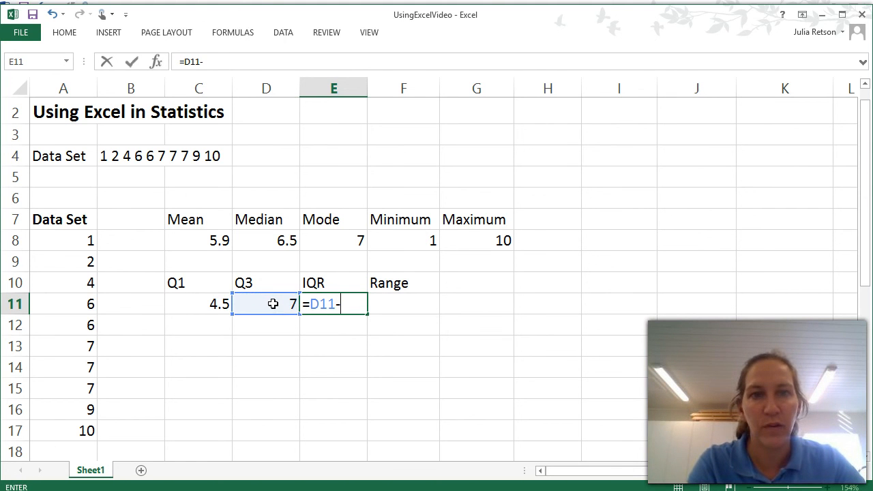
pyautogui.click(213, 305)
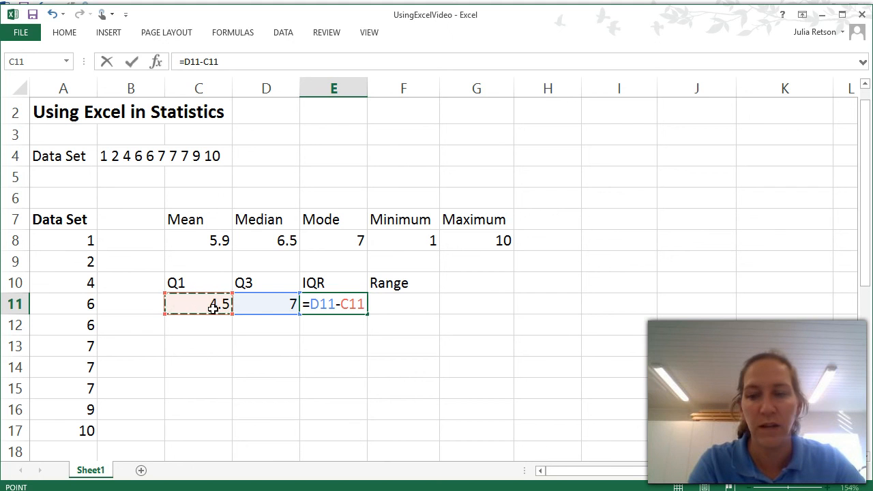
pyautogui.press('Return')
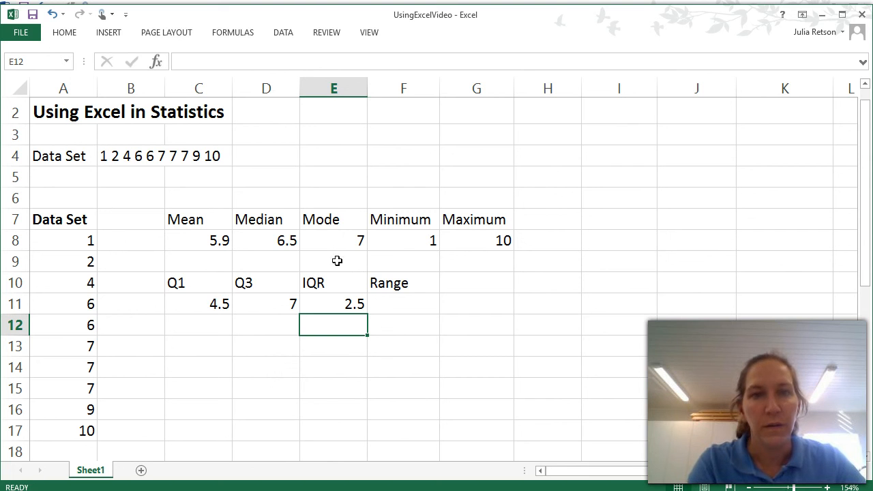
# - Calculate the range in cell F11 by subtracting the minimum from the maximum with the formula =G8-F8
pyautogui.click(393, 300)
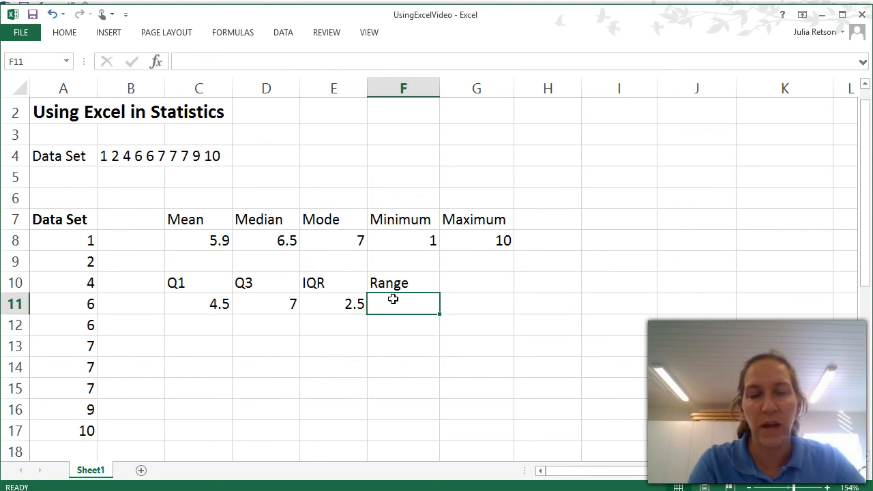
pyautogui.write('=')
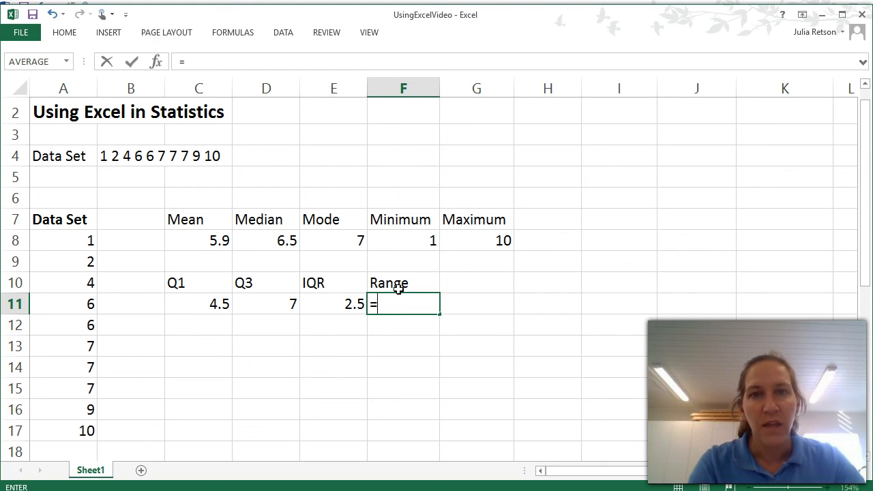
pyautogui.click(459, 238)
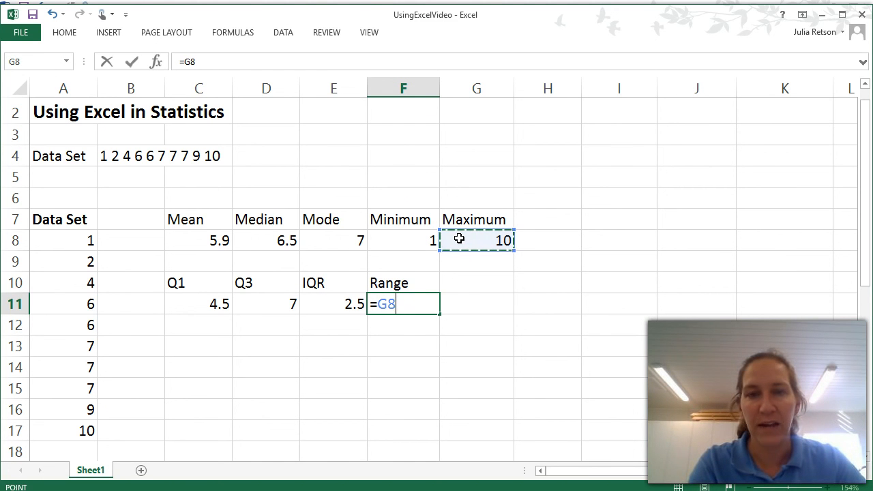
pyautogui.write('-')
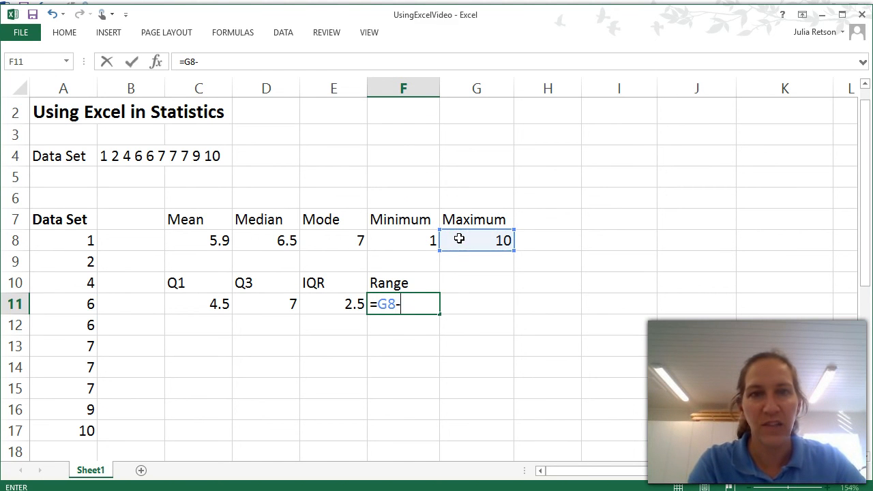
pyautogui.click(411, 239)
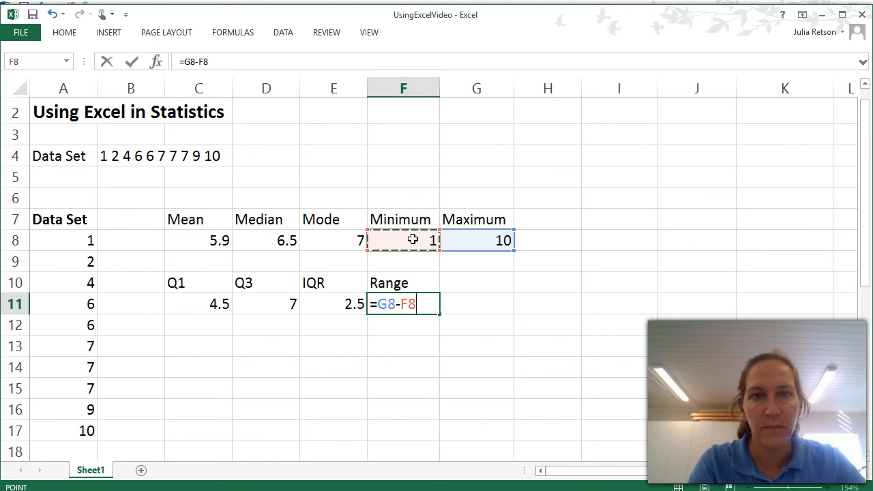
pyautogui.press('Return')
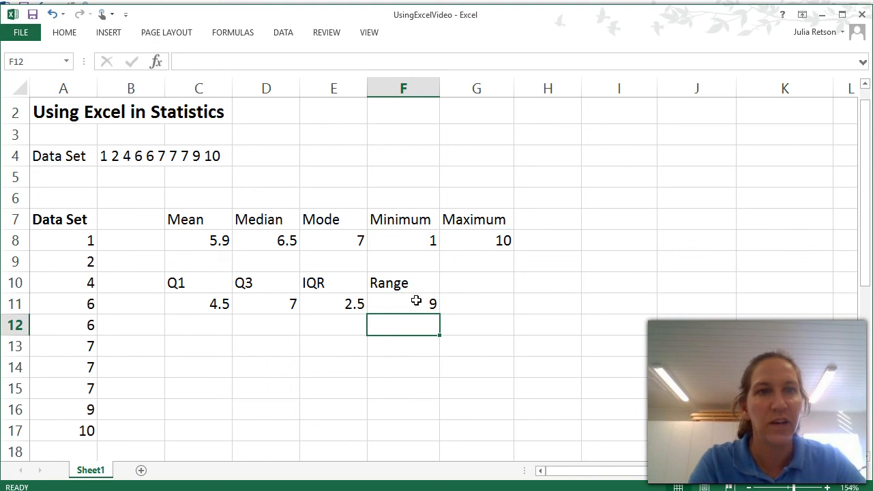